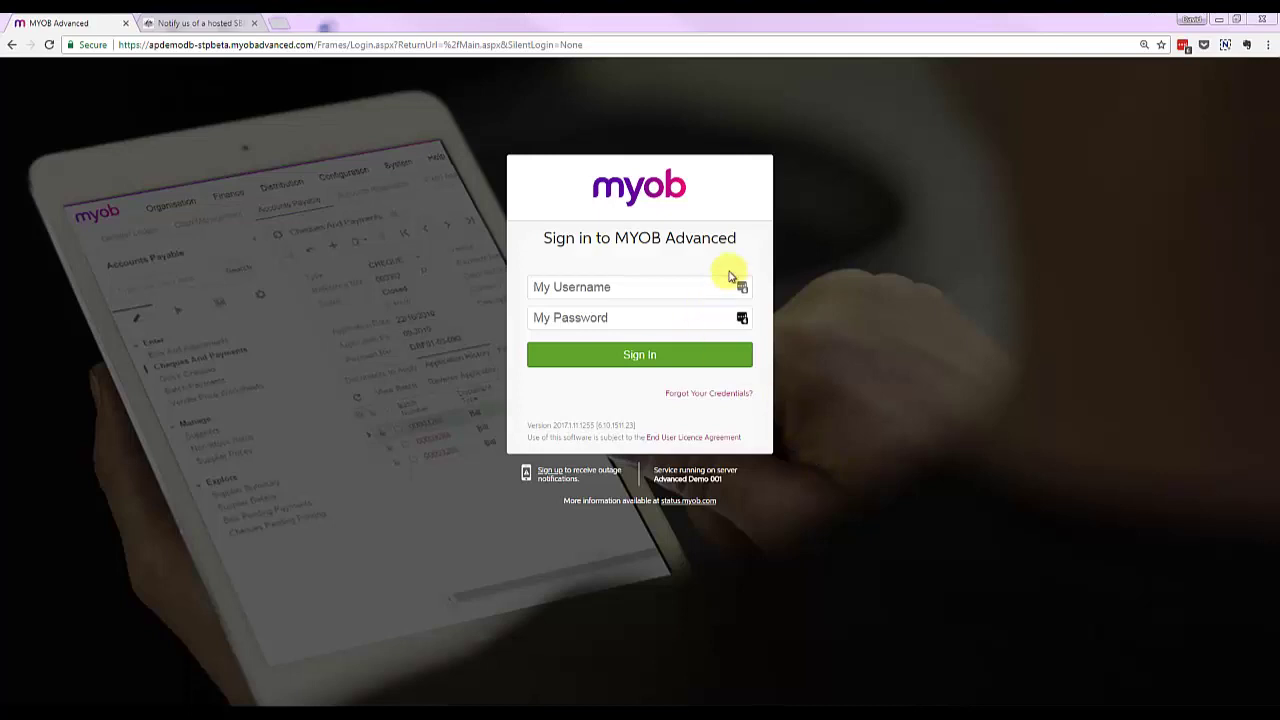
- Sign in to MYOB Advanced with the account username and password
click(740, 288)
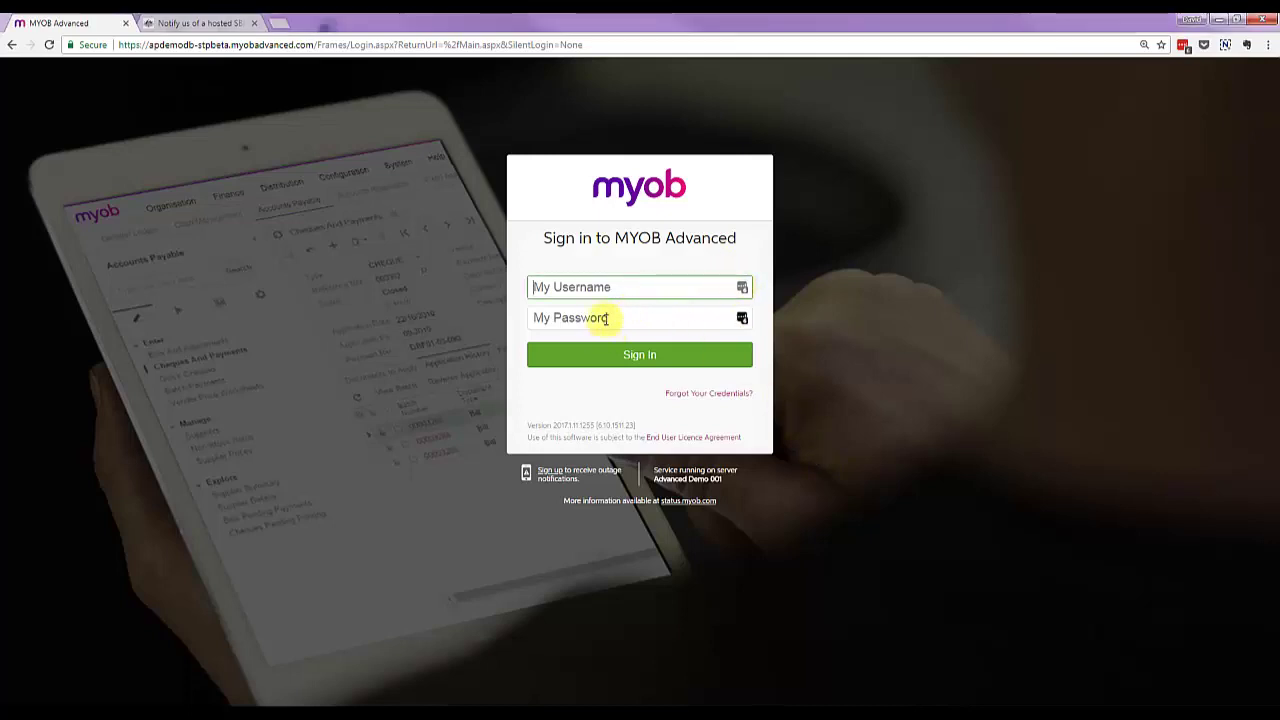
click(742, 289)
click(610, 350)
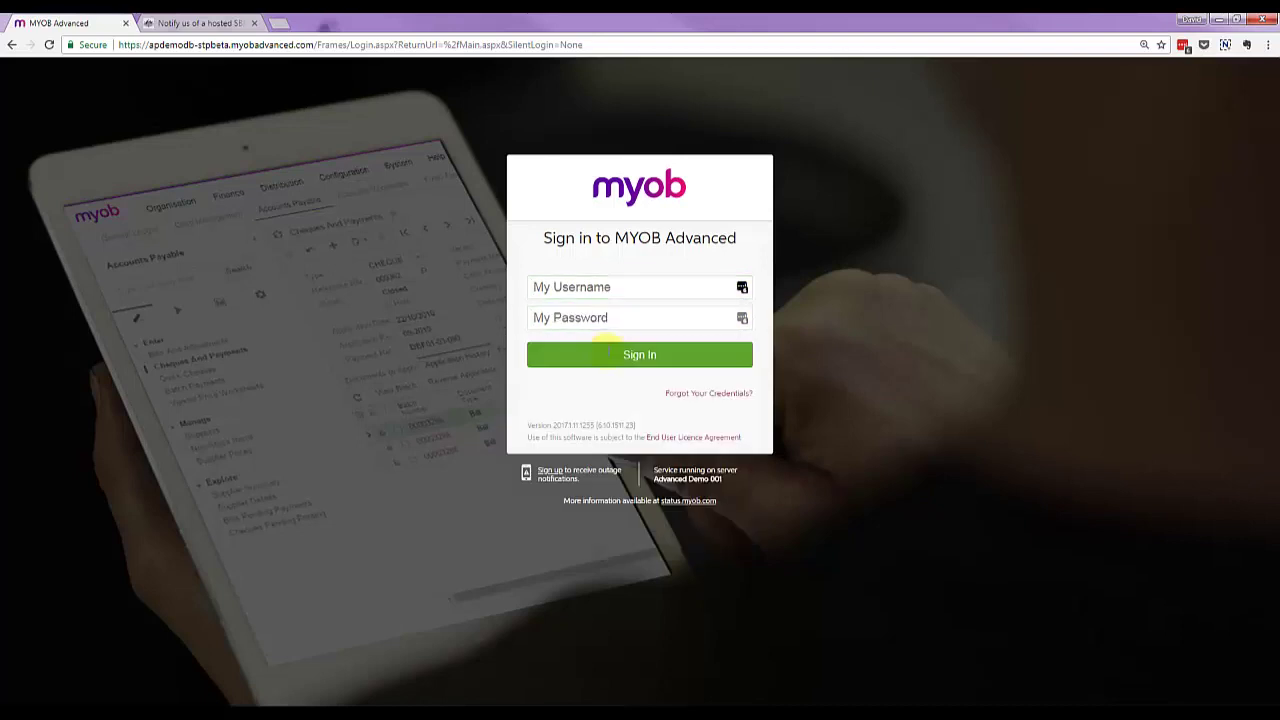
click(677, 357)
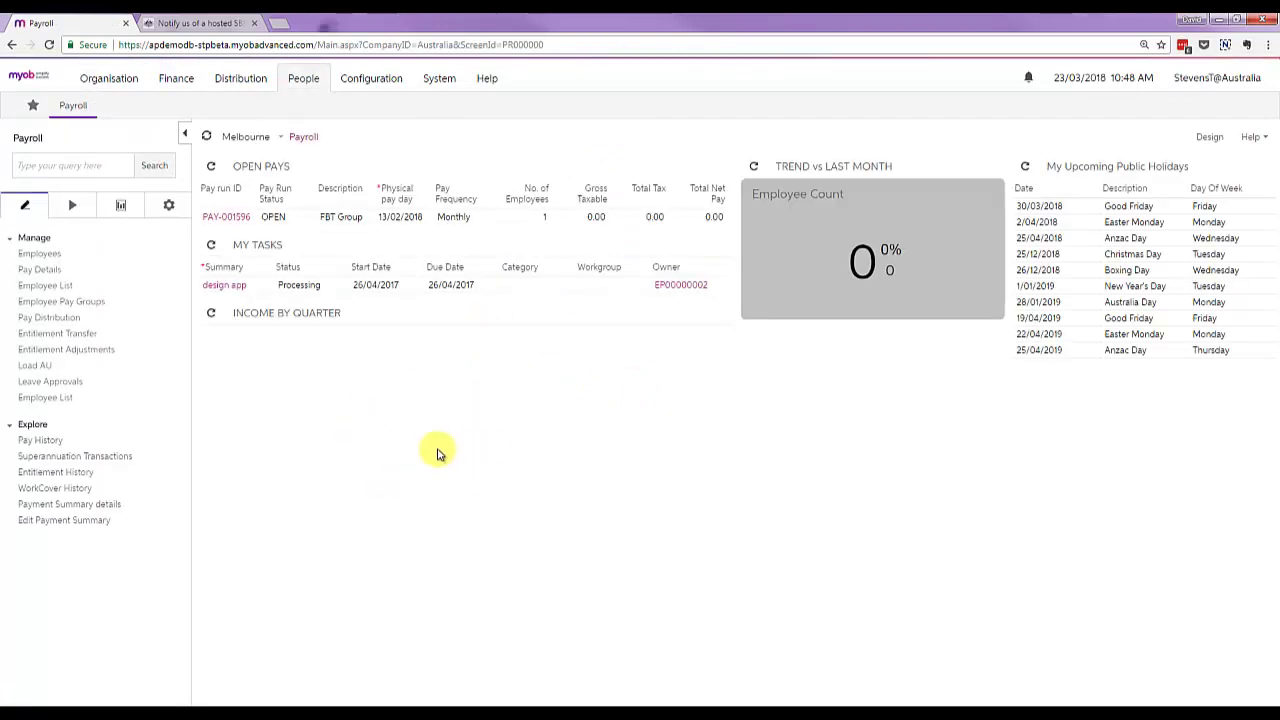
- Open the Single Touch Payroll validation screen and run the STP validation
click(74, 208)
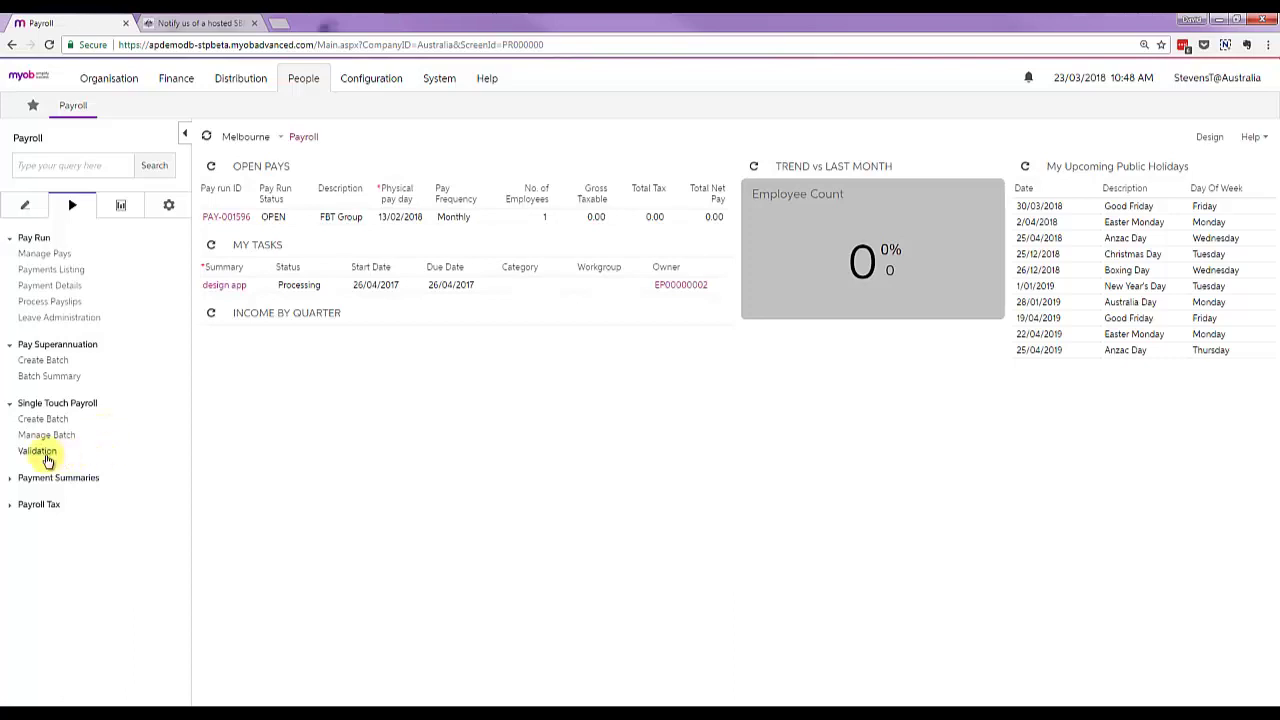
click(38, 452)
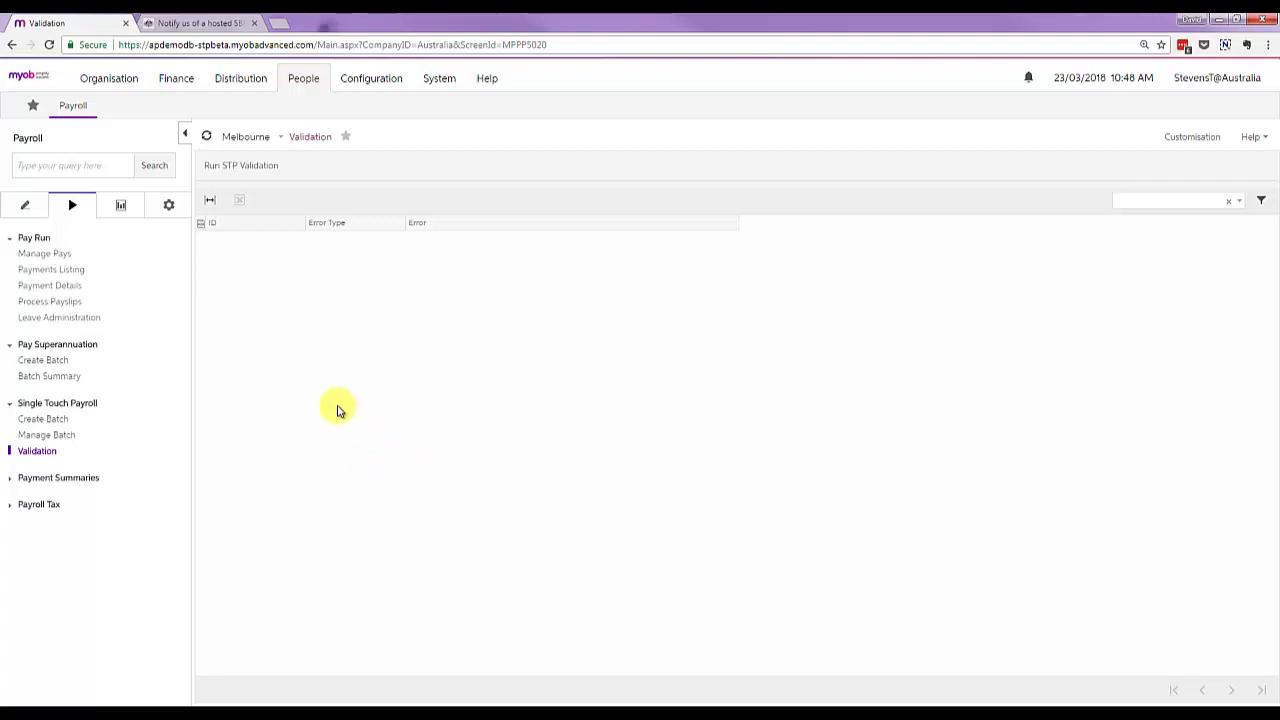
click(245, 166)
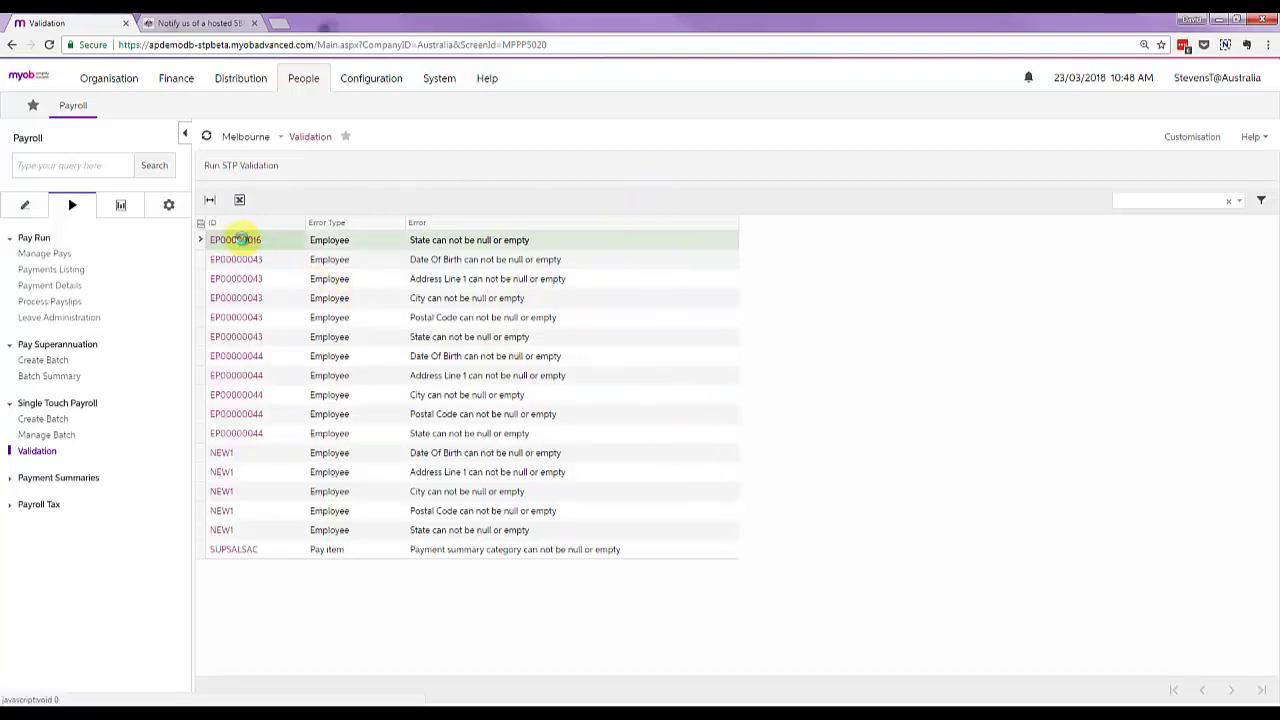
- Set the state to VIC on the first flagged employee's record, save it, and rerun the STP validation
click(240, 240)
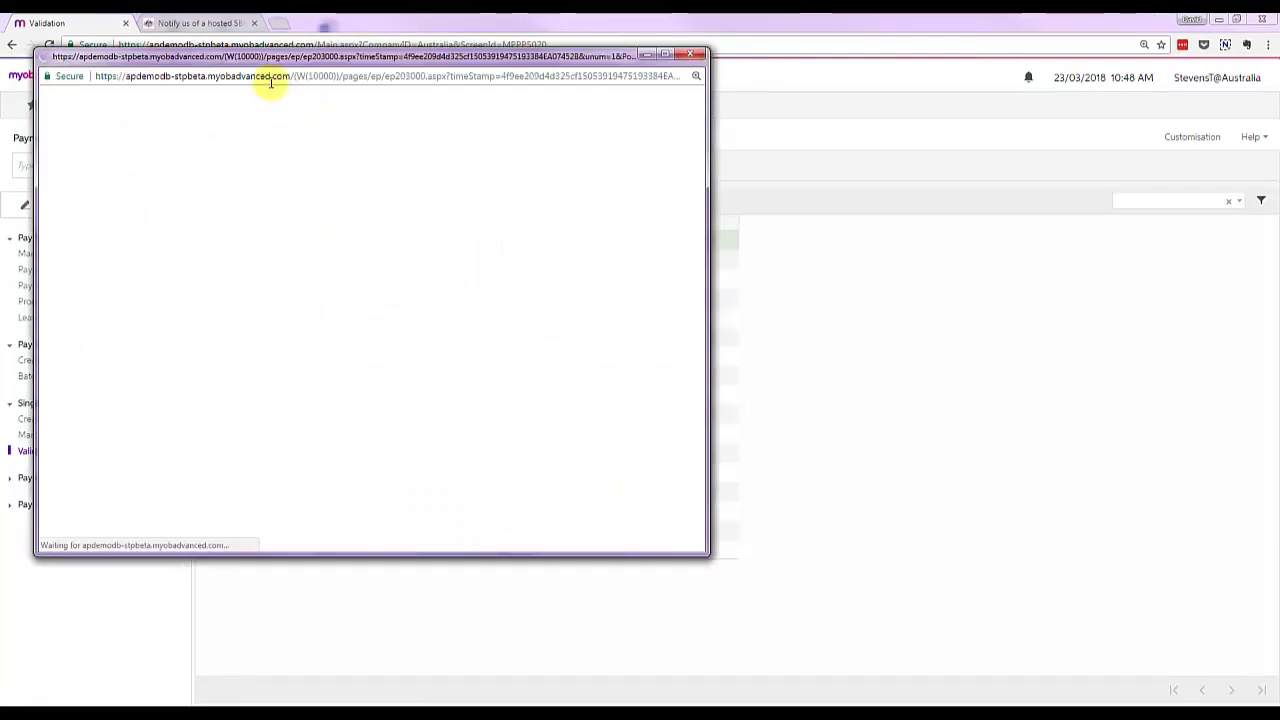
double_click(277, 52)
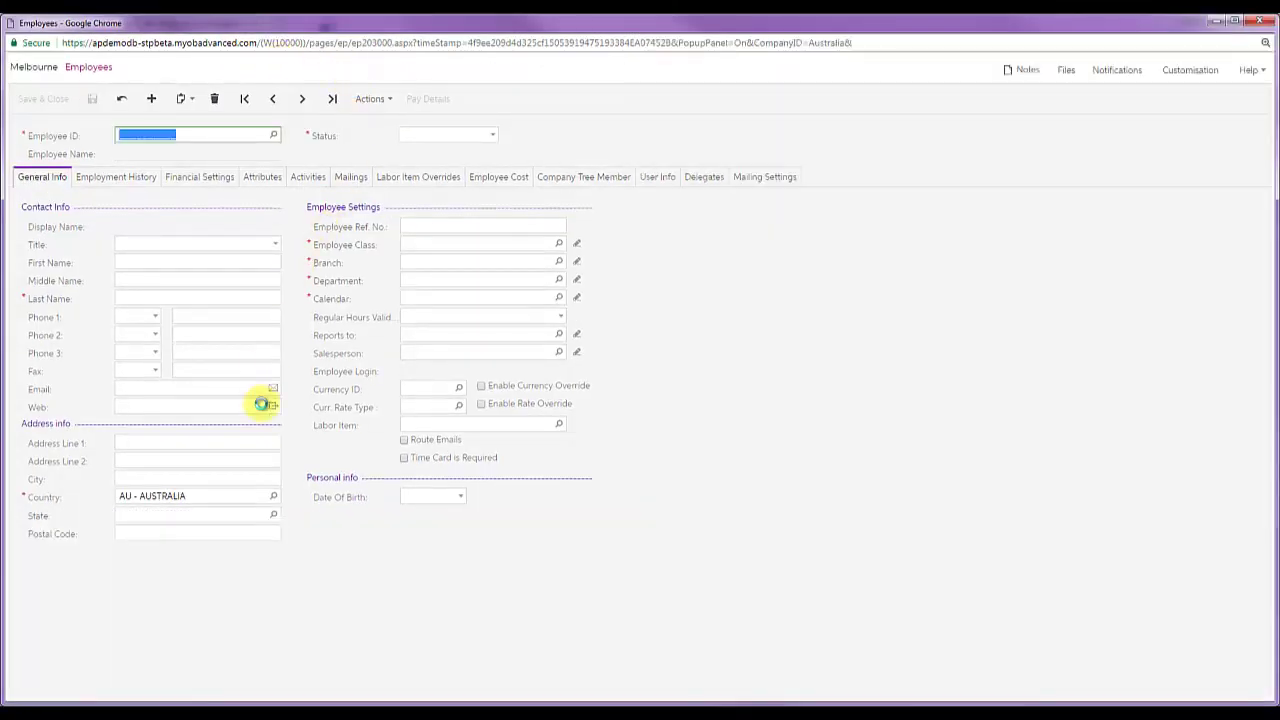
click(178, 515)
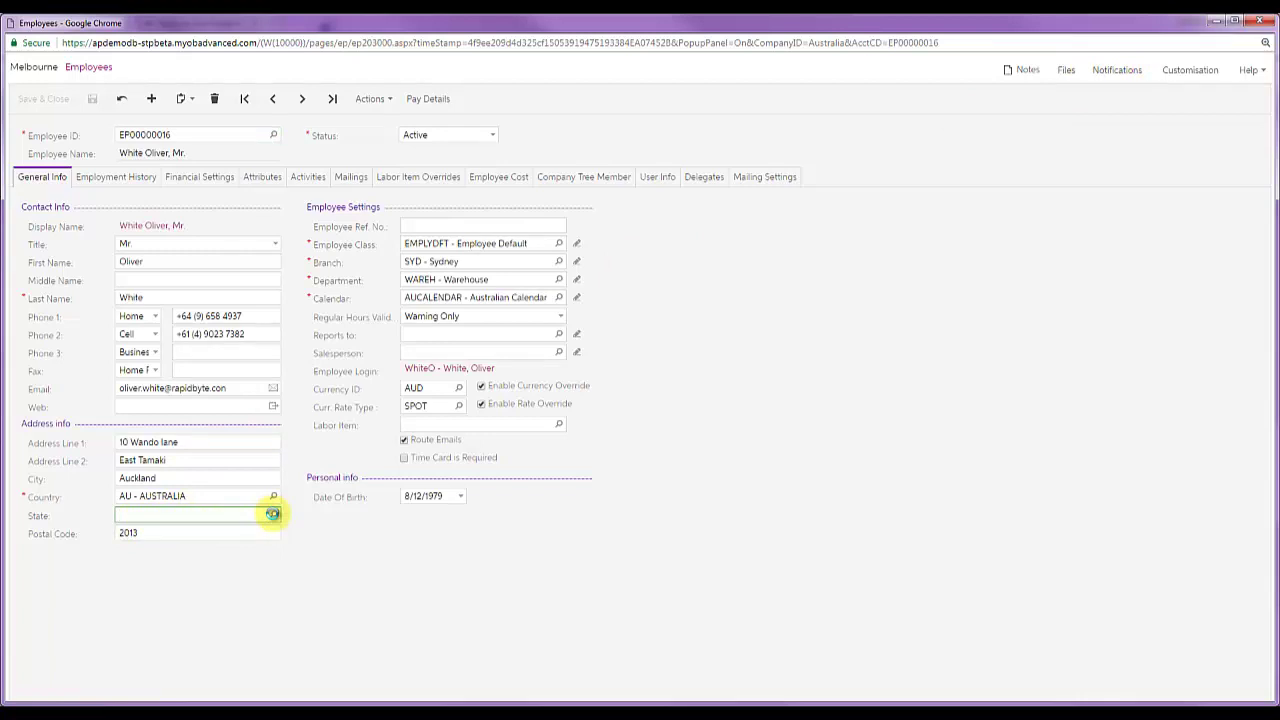
click(272, 514)
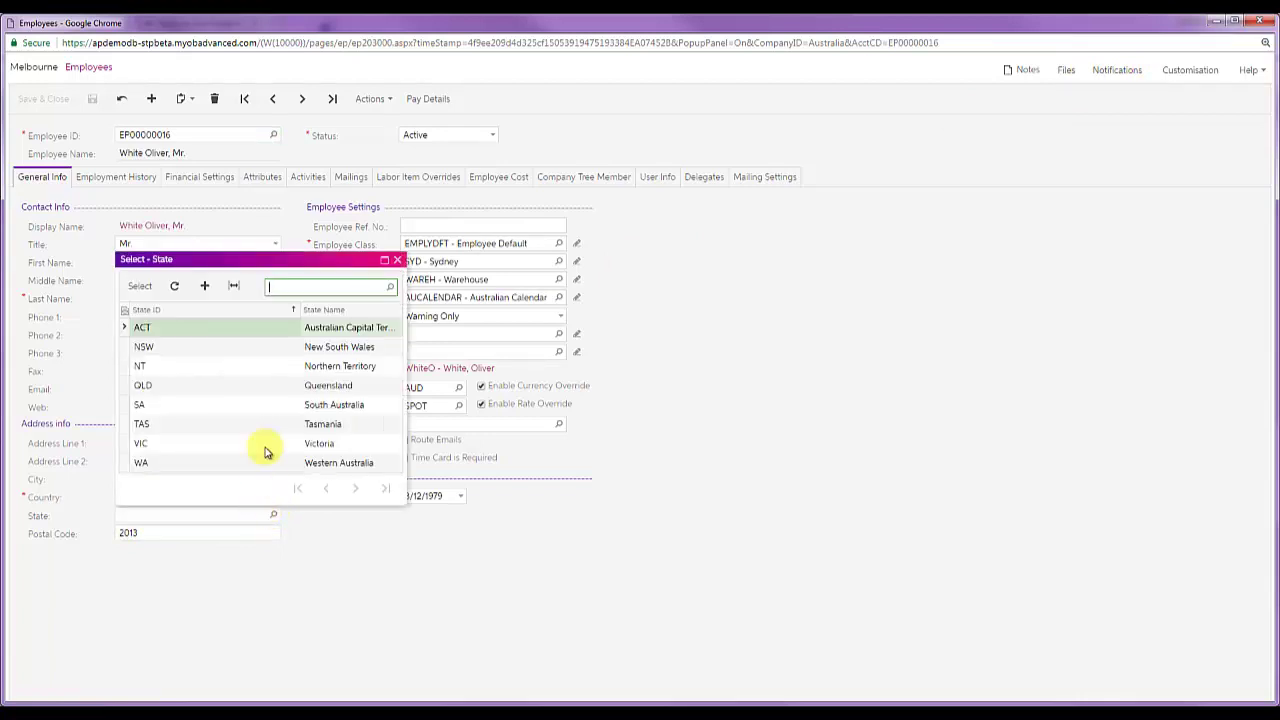
double_click(162, 449)
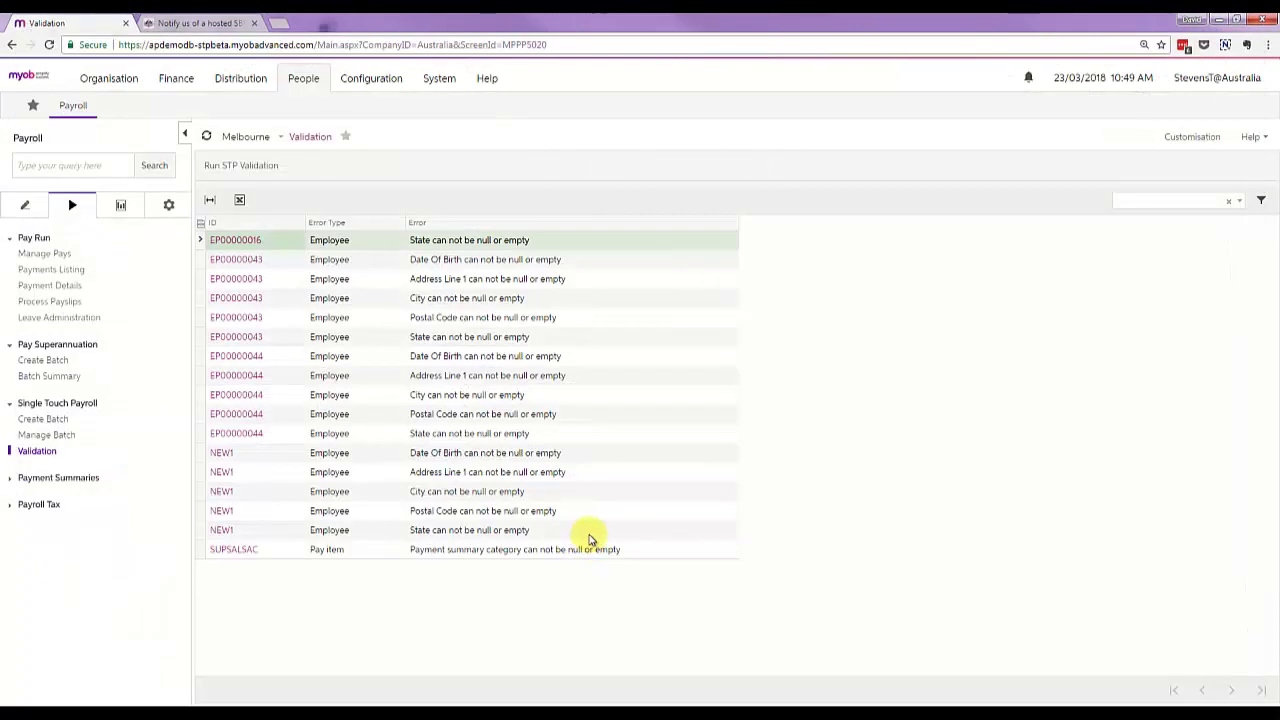
click(238, 165)
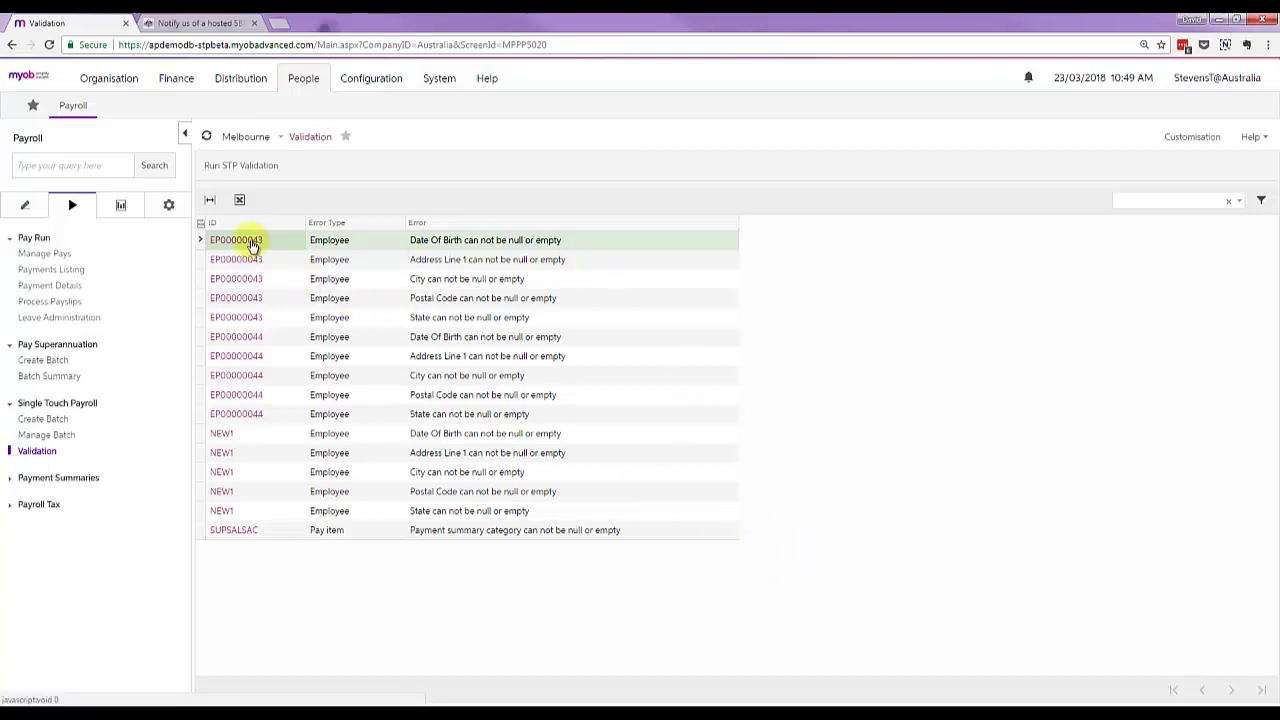
- Enter the date of birth on the first remaining flagged employee's record, save it, and rerun the STP validation
click(249, 240)
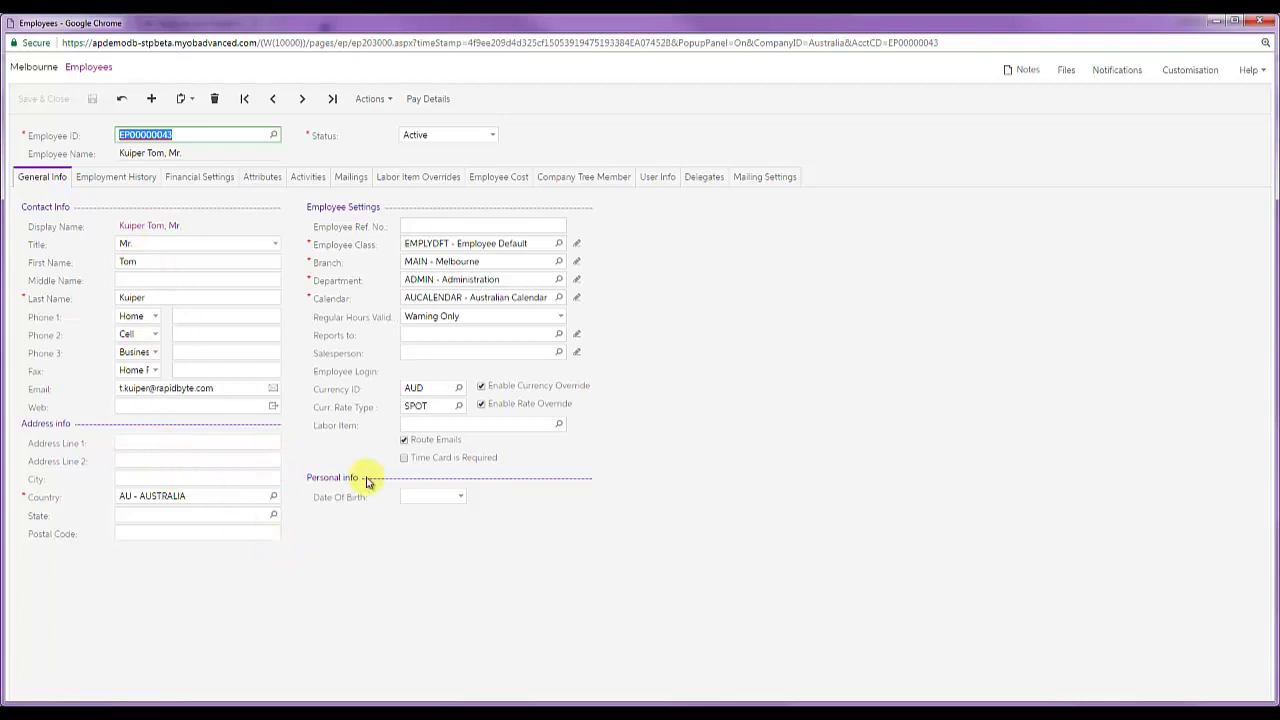
click(452, 498)
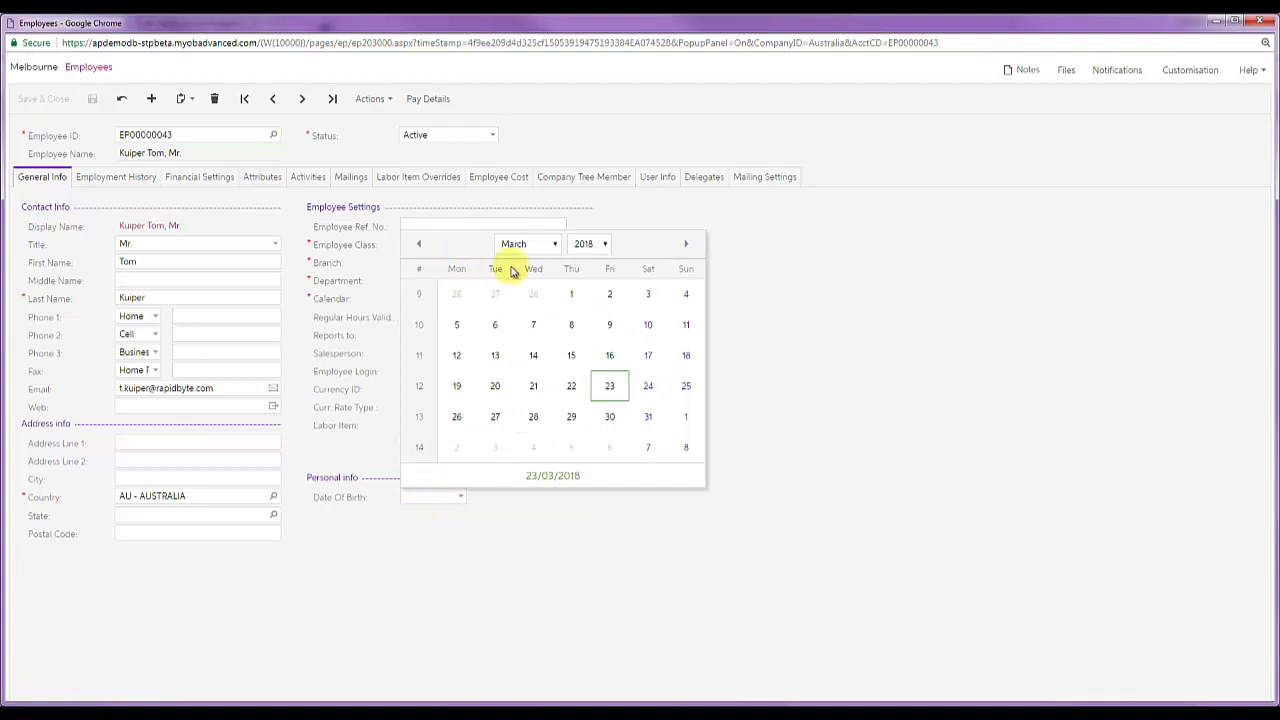
click(571, 294)
click(446, 495)
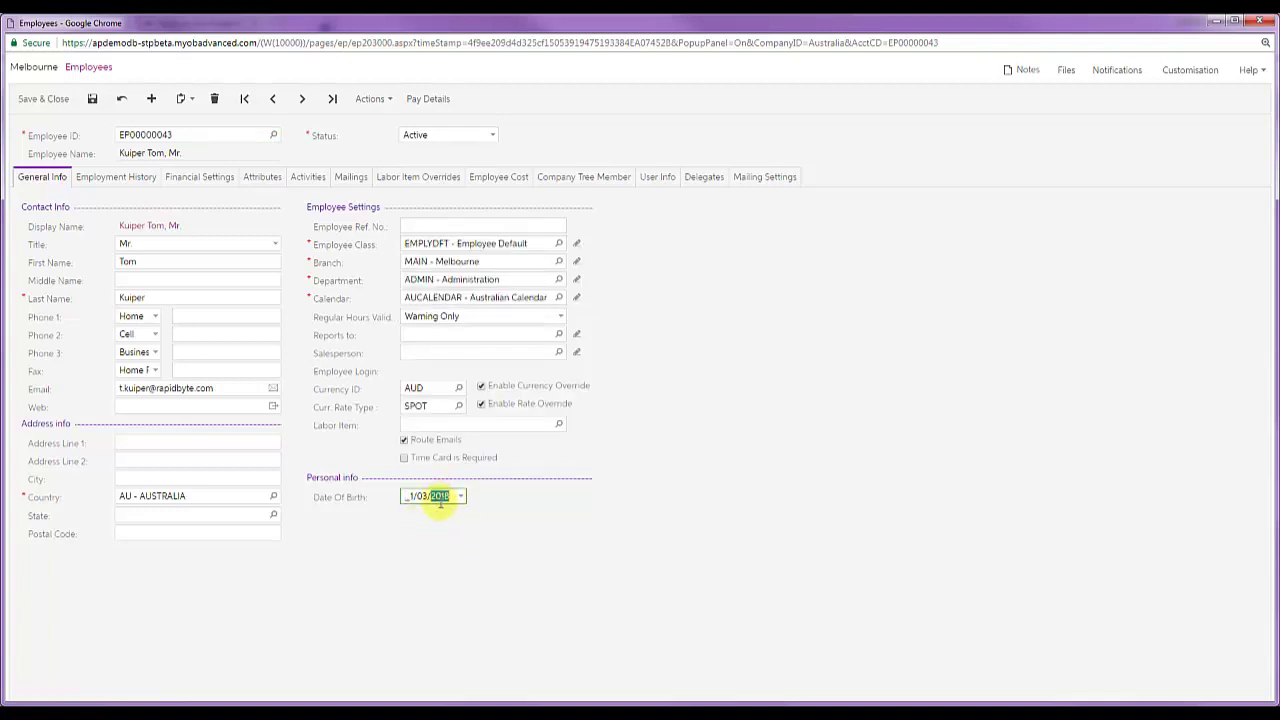
click(433, 531)
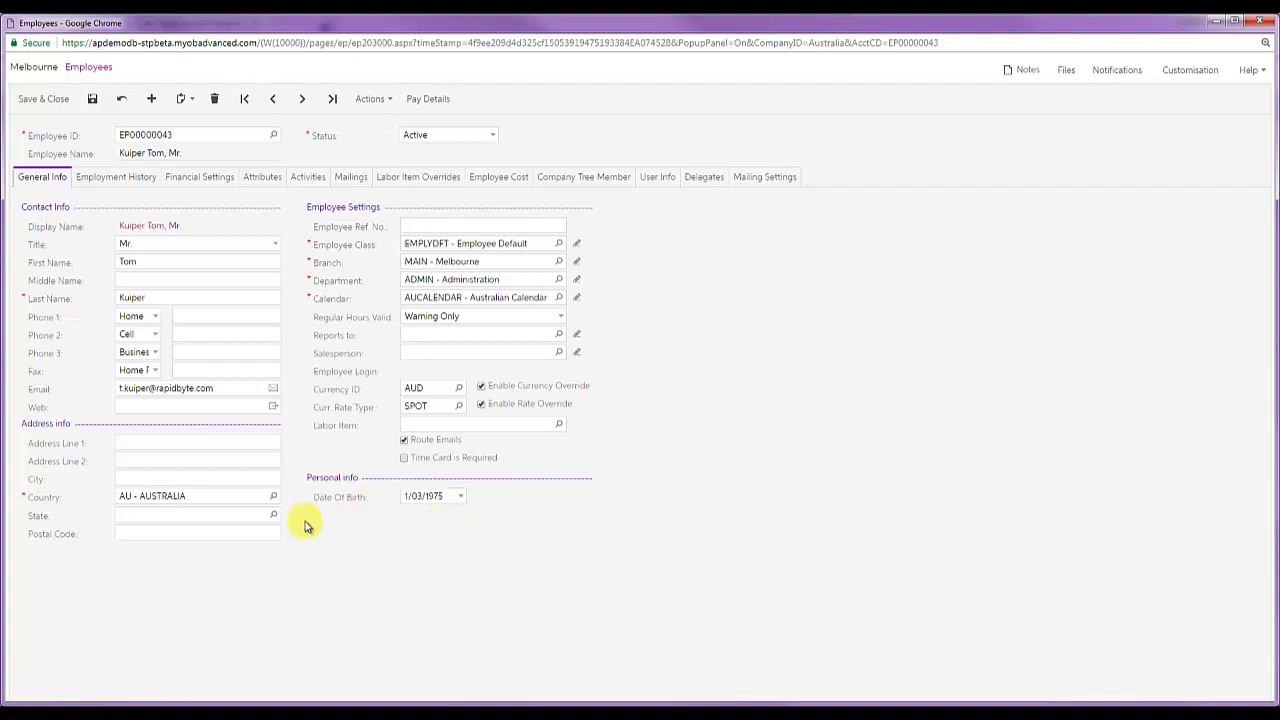
click(136, 441)
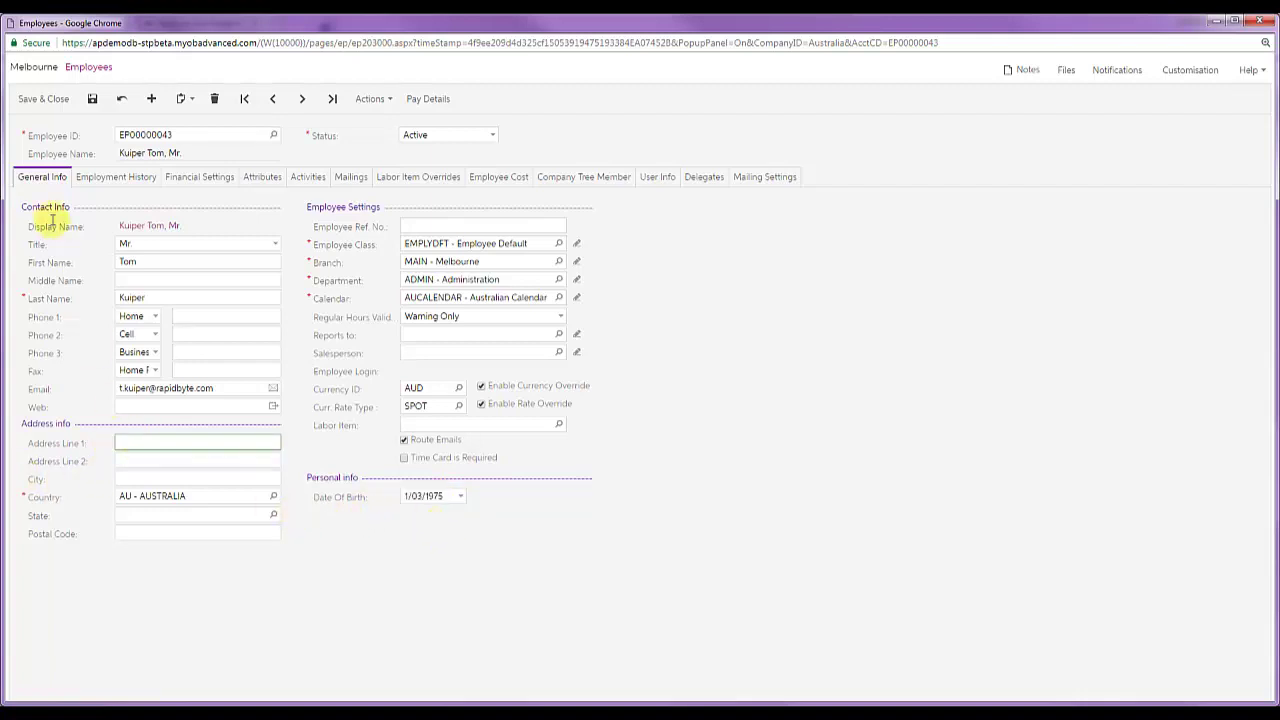
click(46, 99)
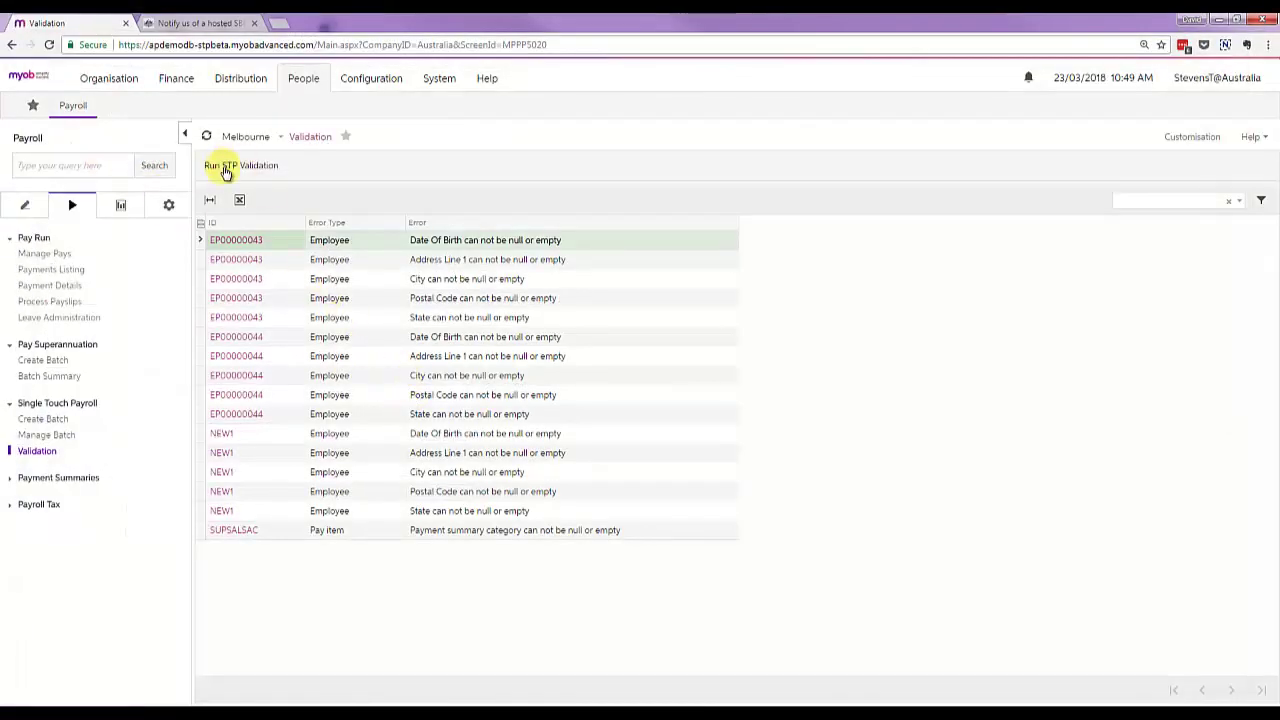
click(227, 167)
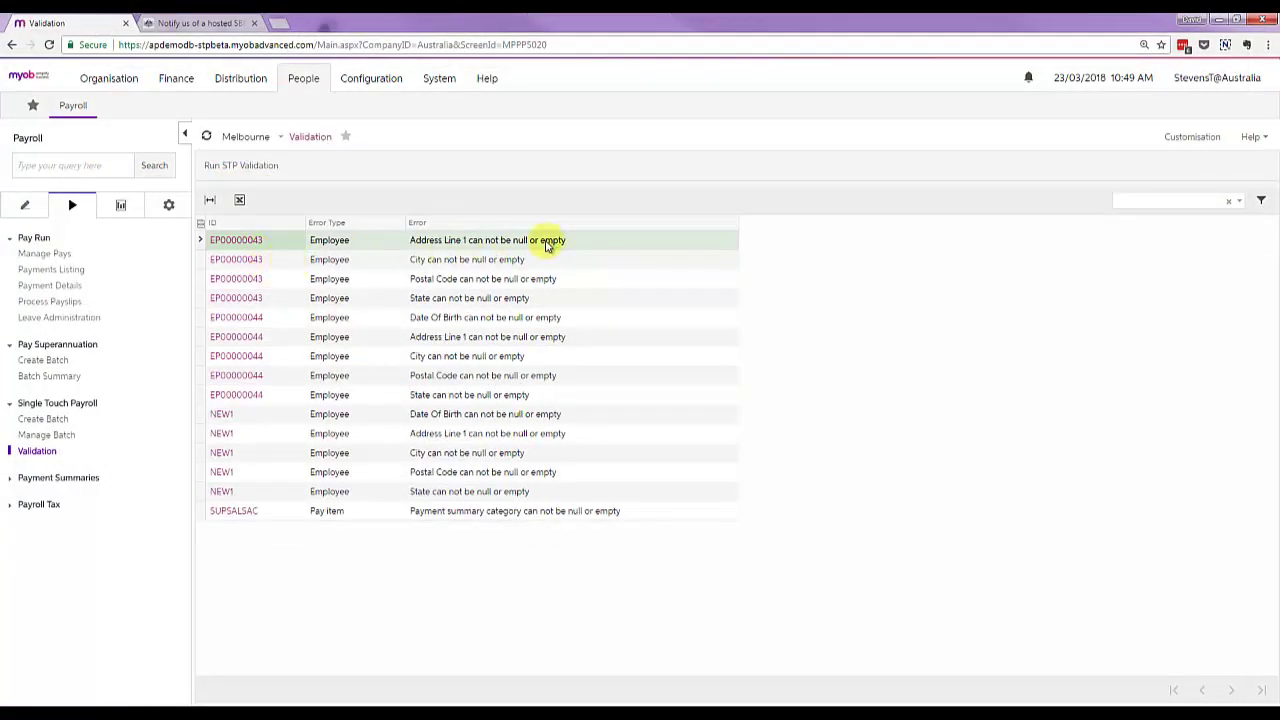
- Fill in the same employee's street address, city, state VIC and postal code, save the record, and rerun the STP validation
click(245, 300)
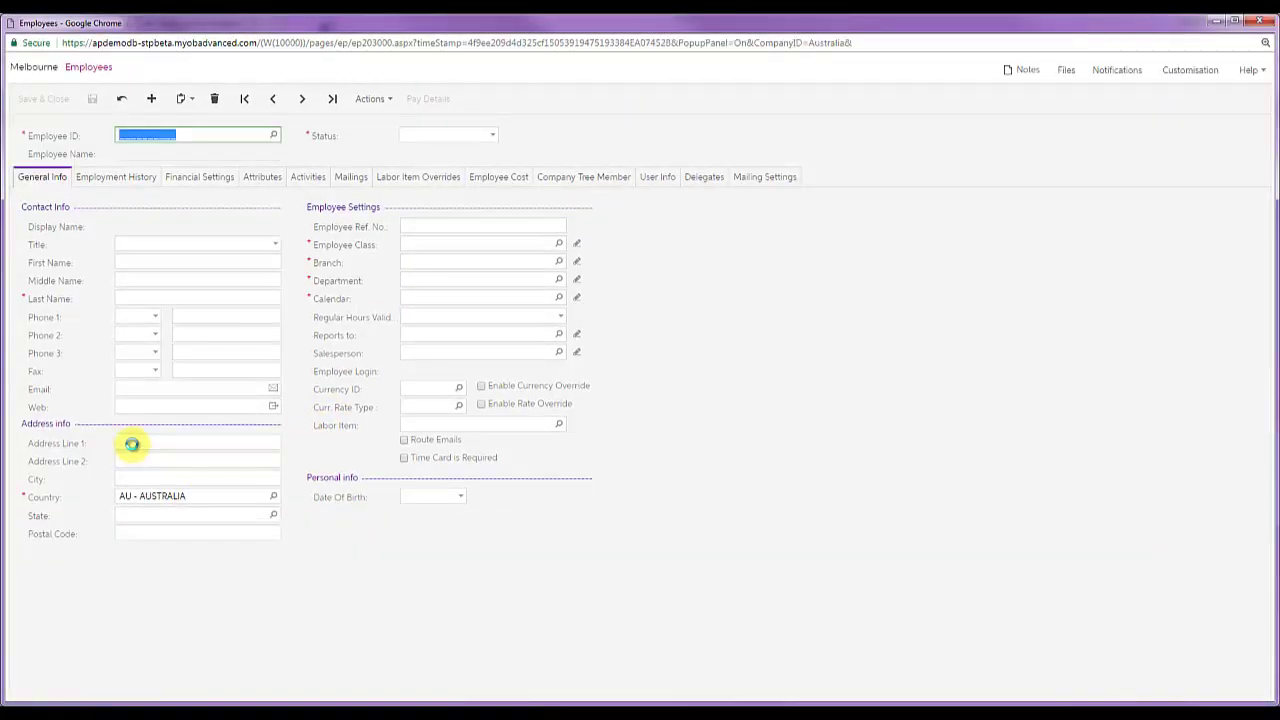
click(131, 445)
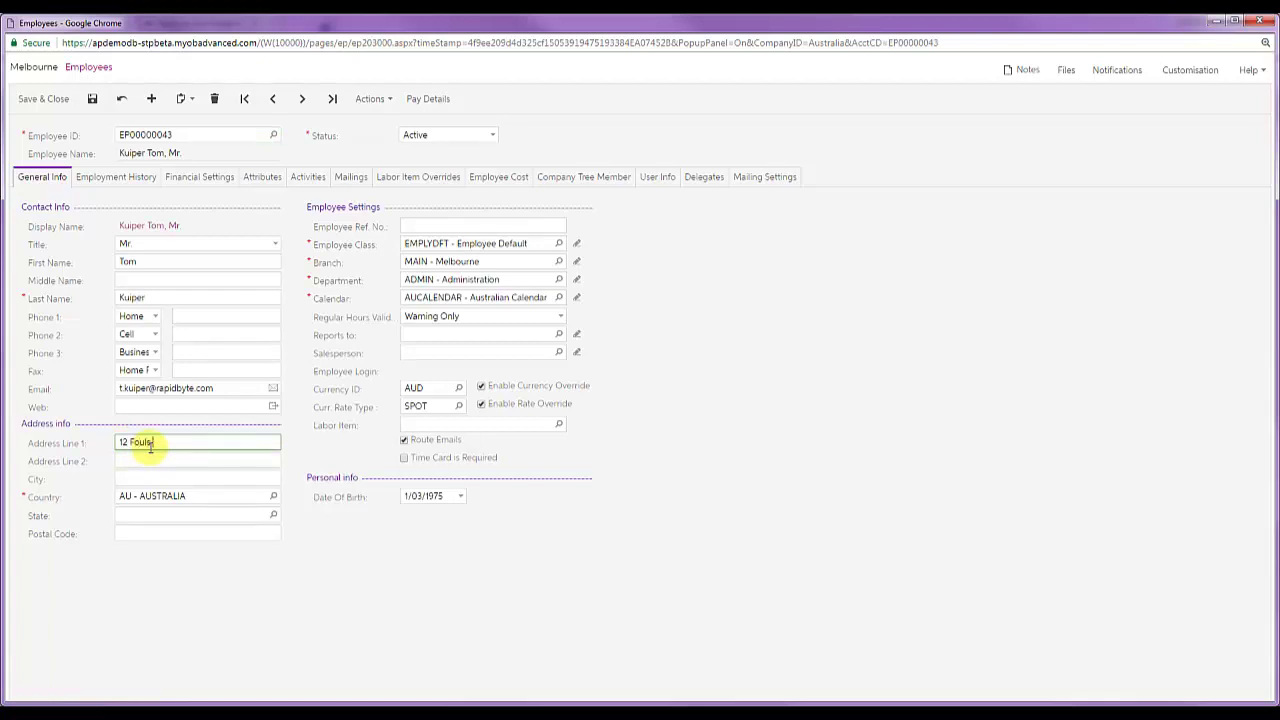
click(149, 479)
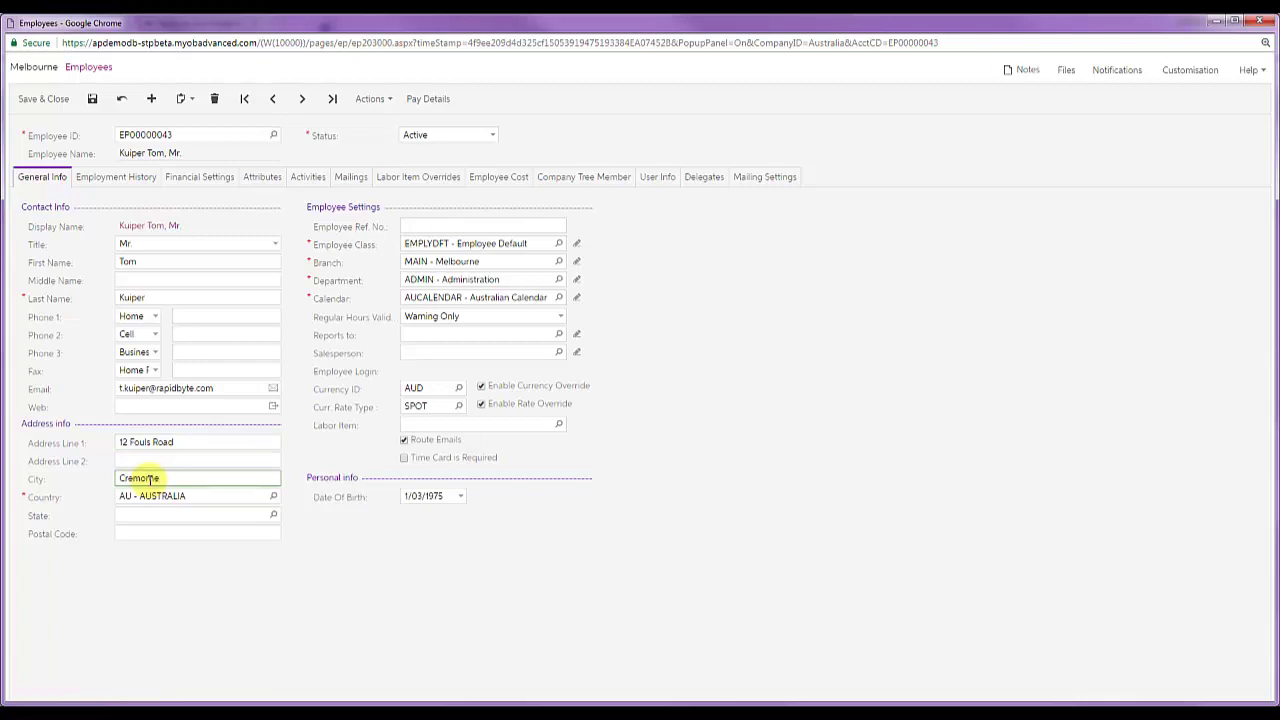
click(137, 515)
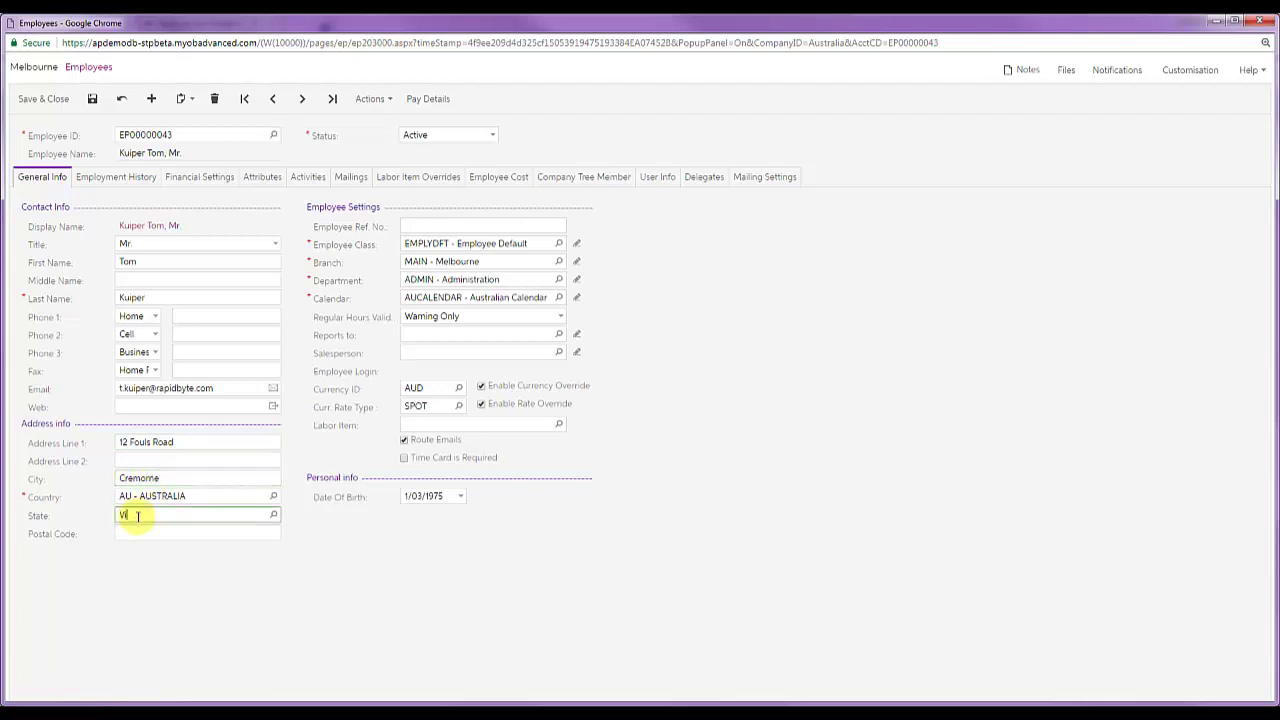
text(Vic)
key(Tab)
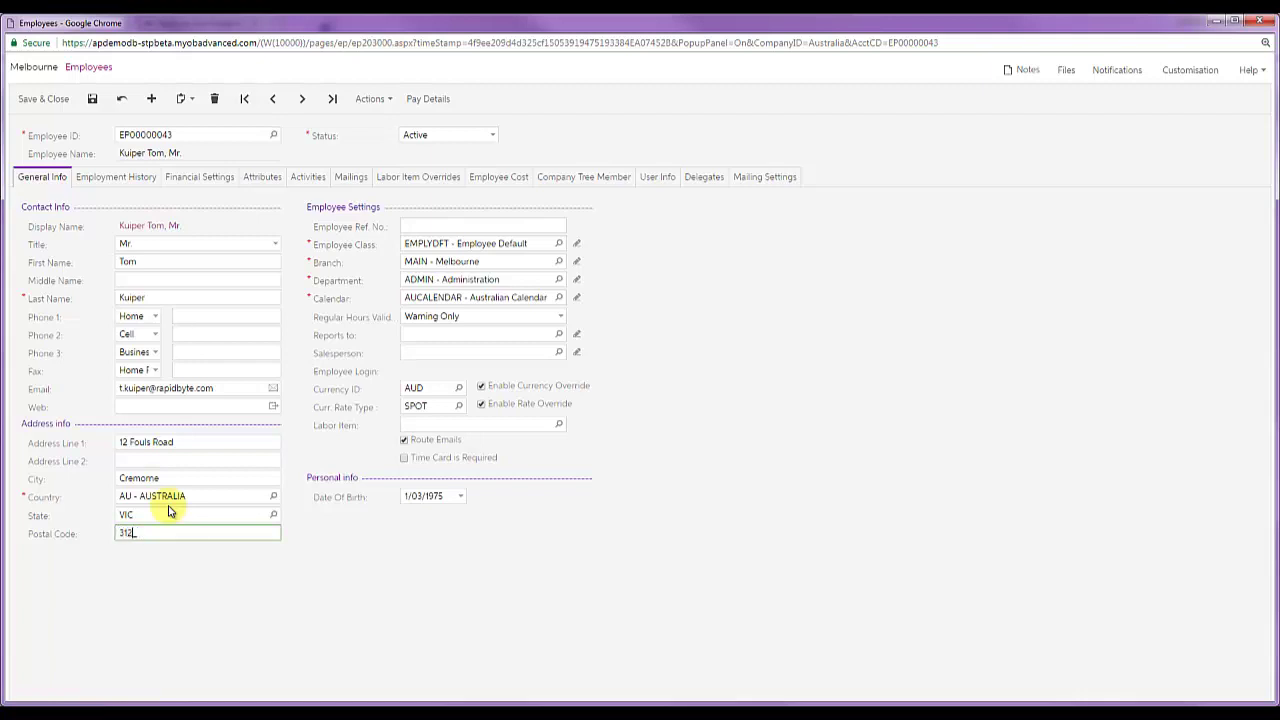
click(52, 105)
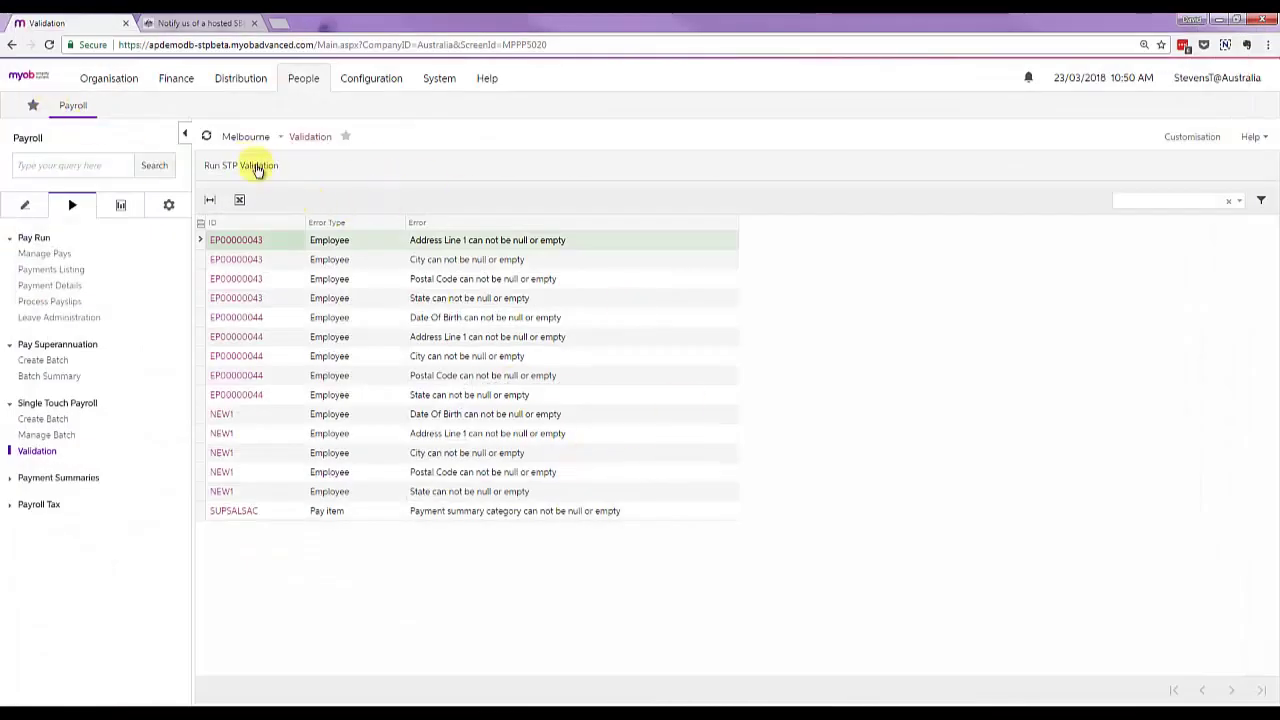
click(252, 165)
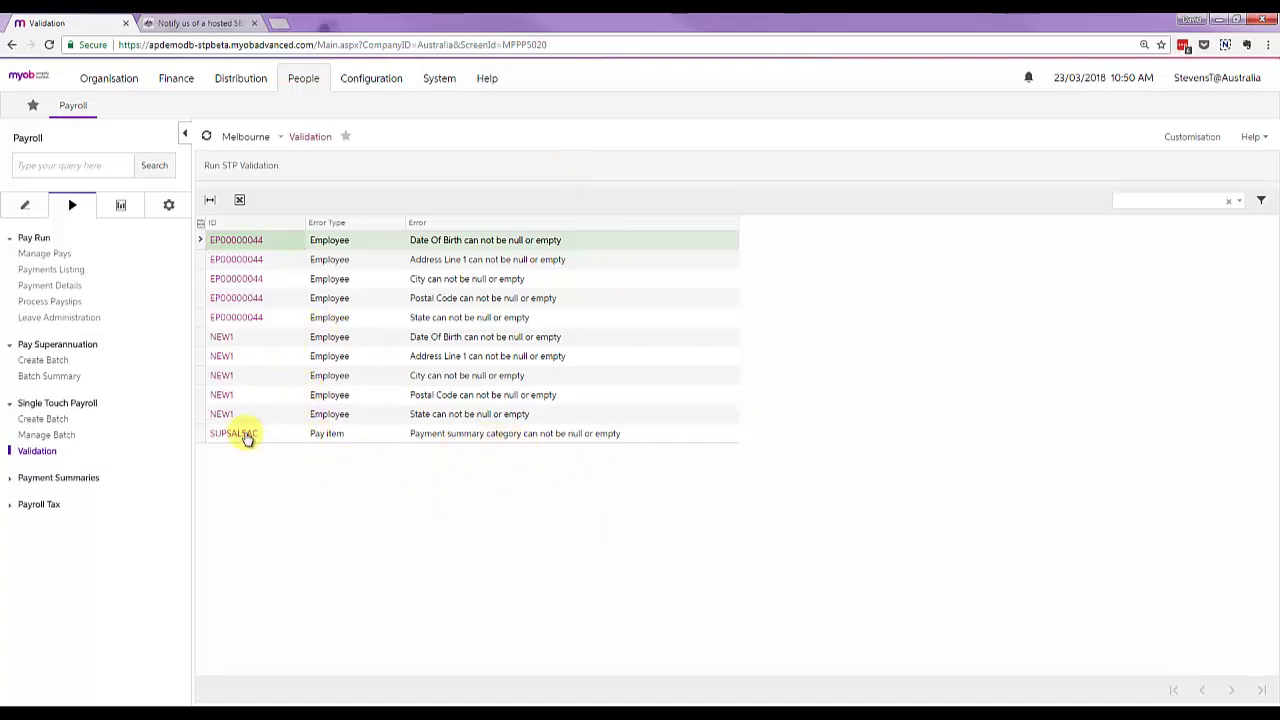
- Open the pay item liabilities from the SUPSALSAC error and filter the list by "sal"
click(240, 433)
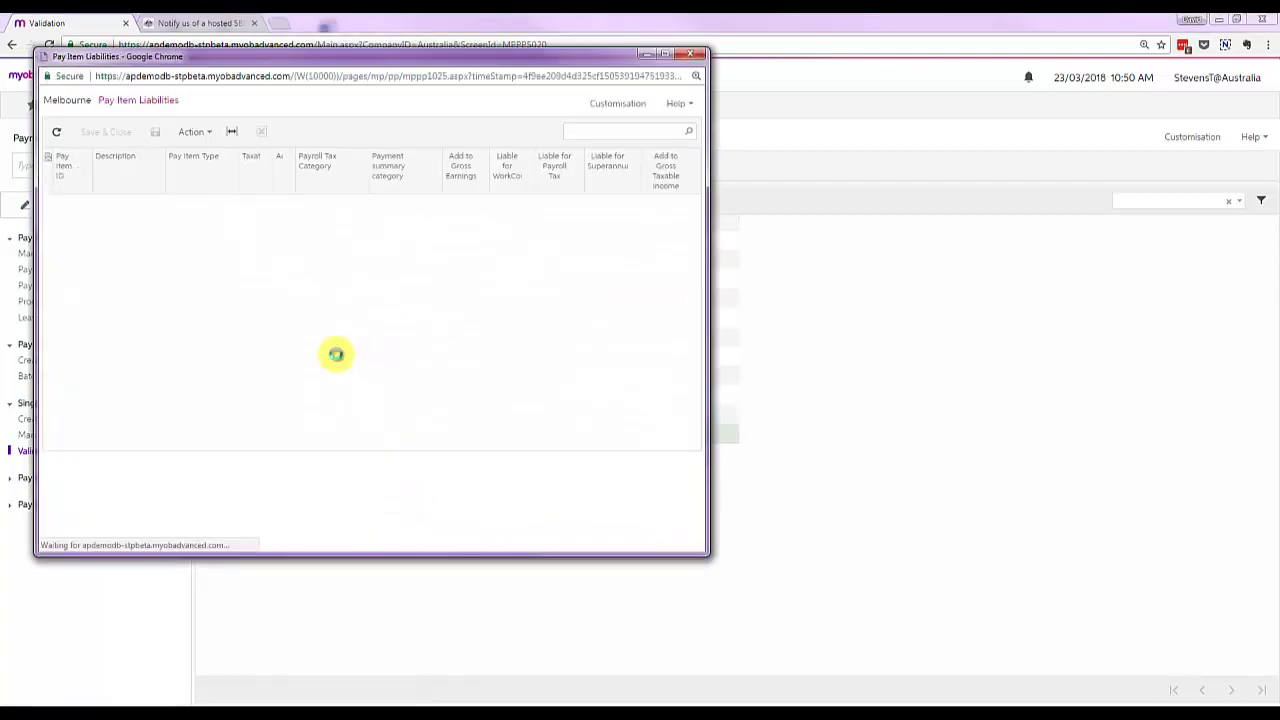
click(669, 53)
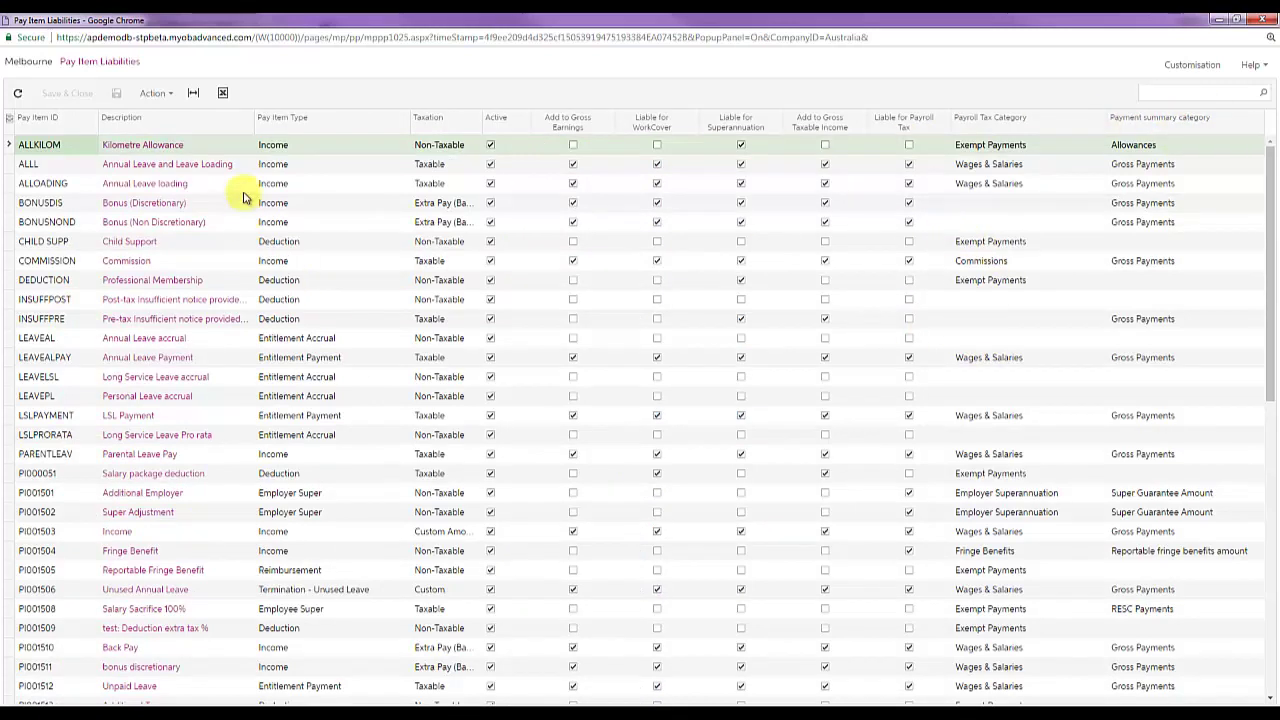
click(1196, 88)
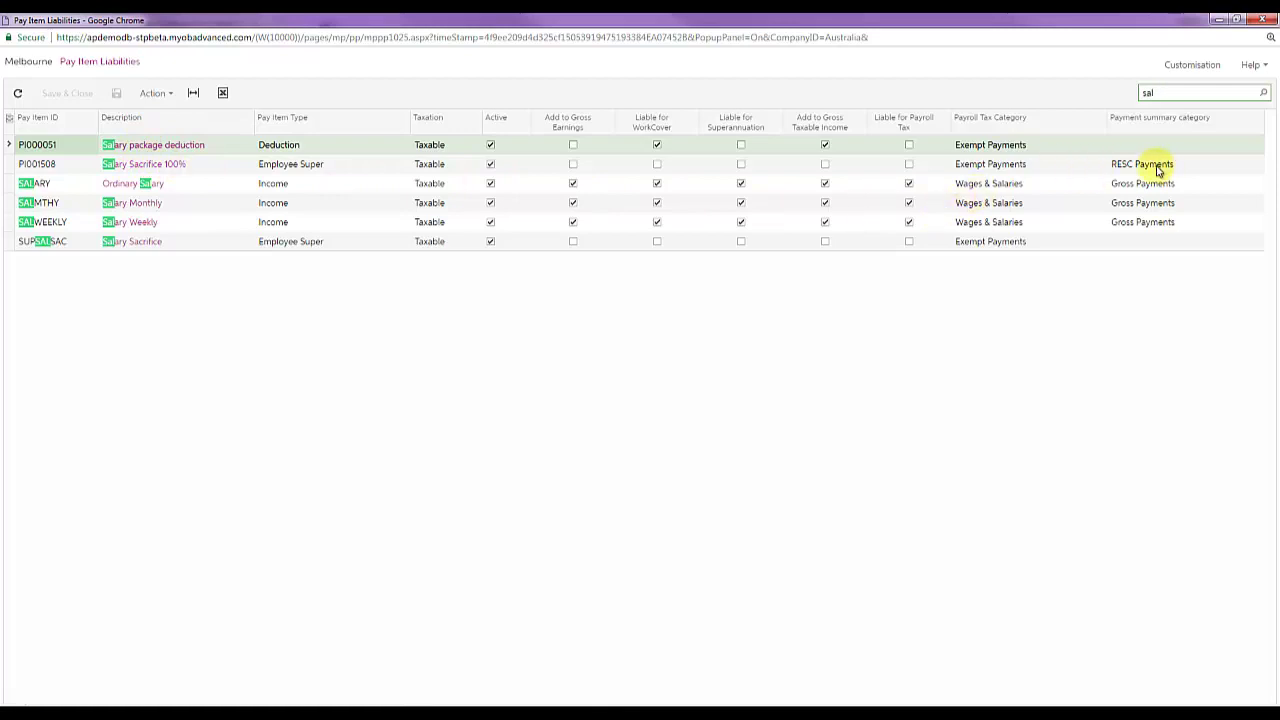
- Set the payment summary category of the SUPSALSAC Salary Sacrifice pay item to RESC Payments
click(1162, 245)
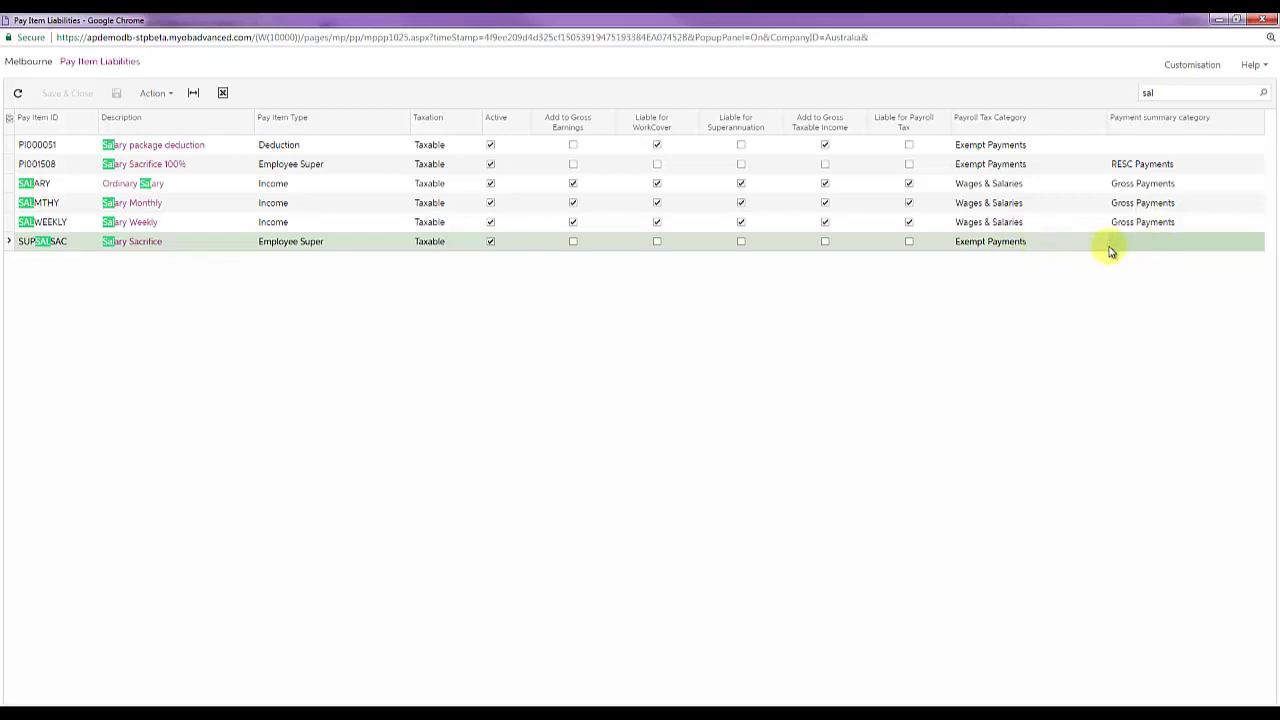
click(1160, 244)
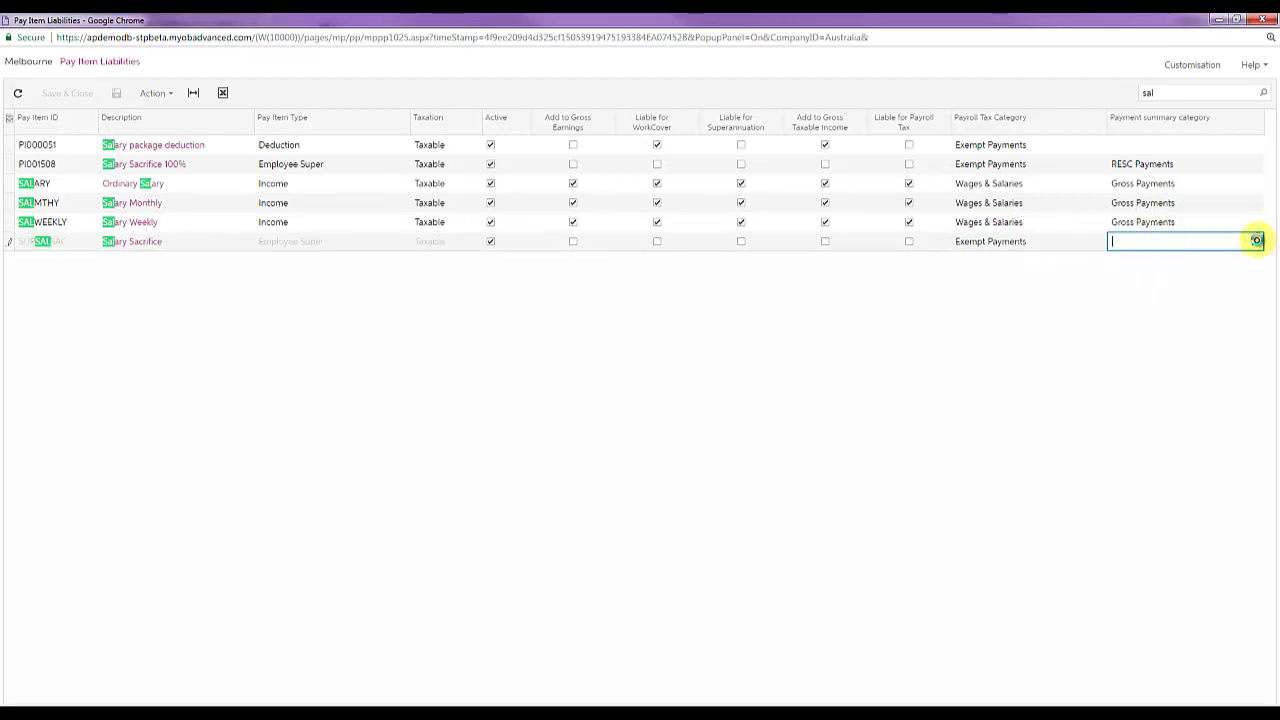
click(1257, 241)
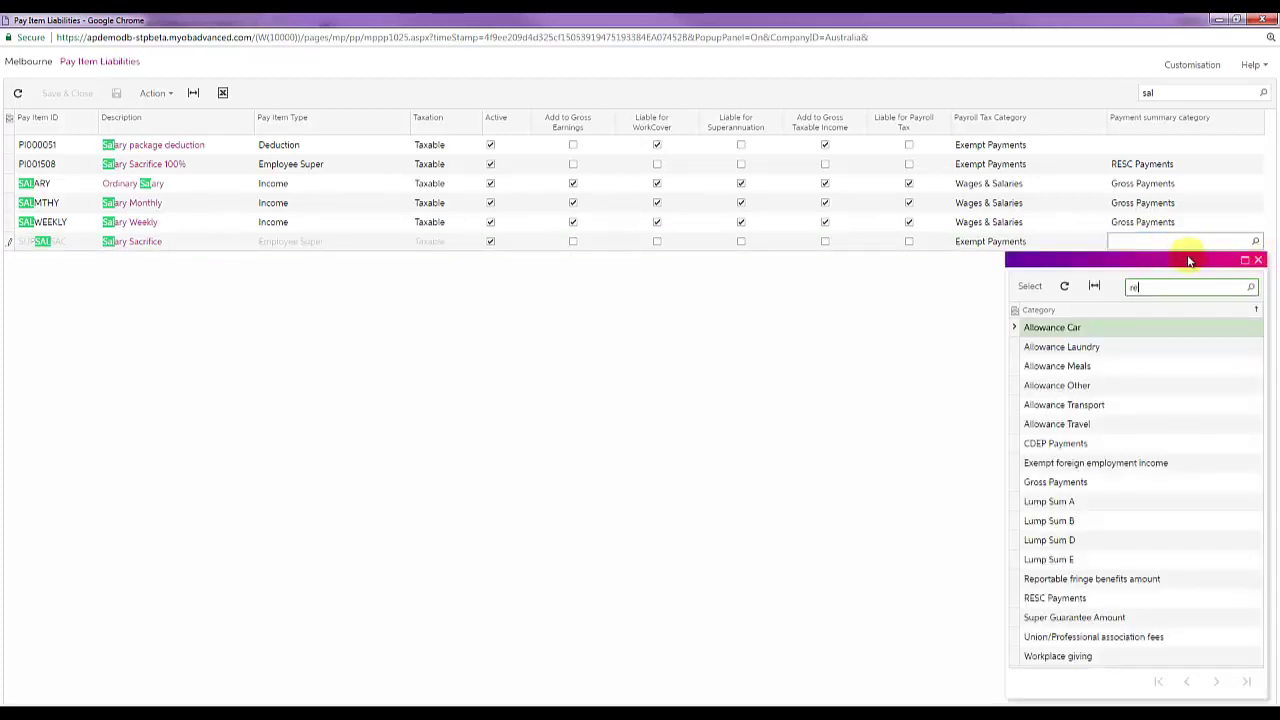
text(resc)
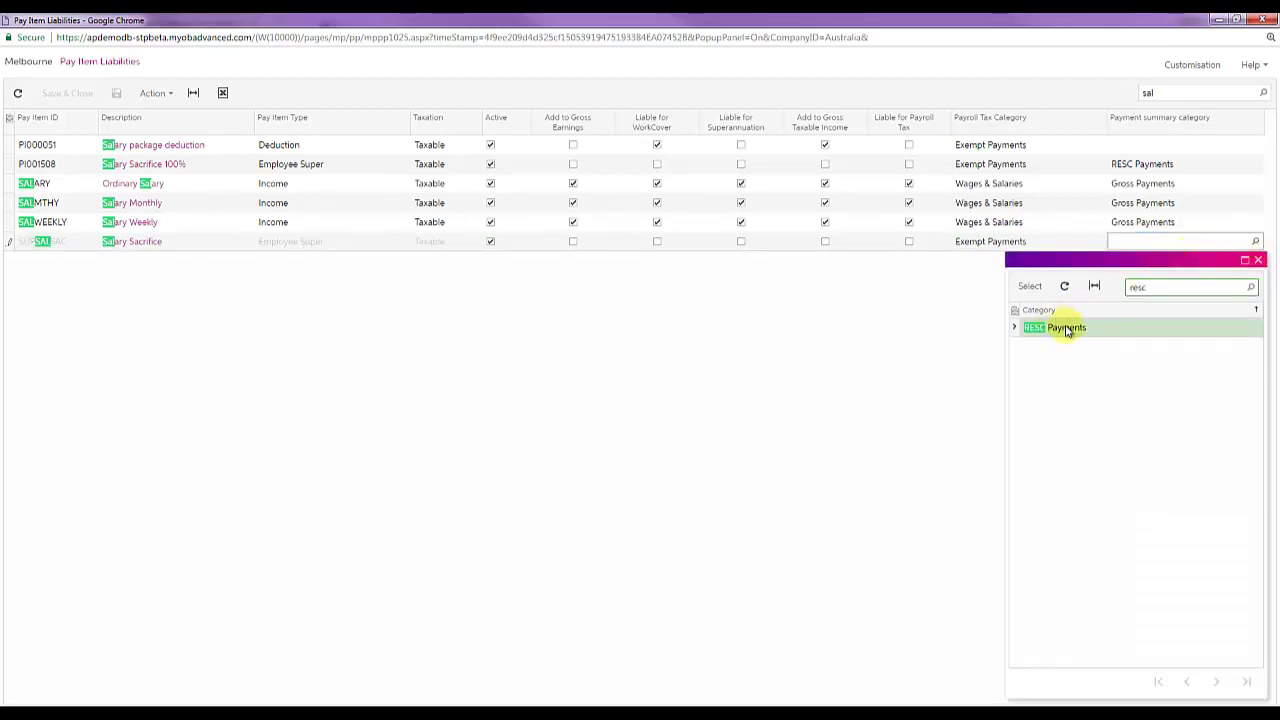
double_click(1058, 326)
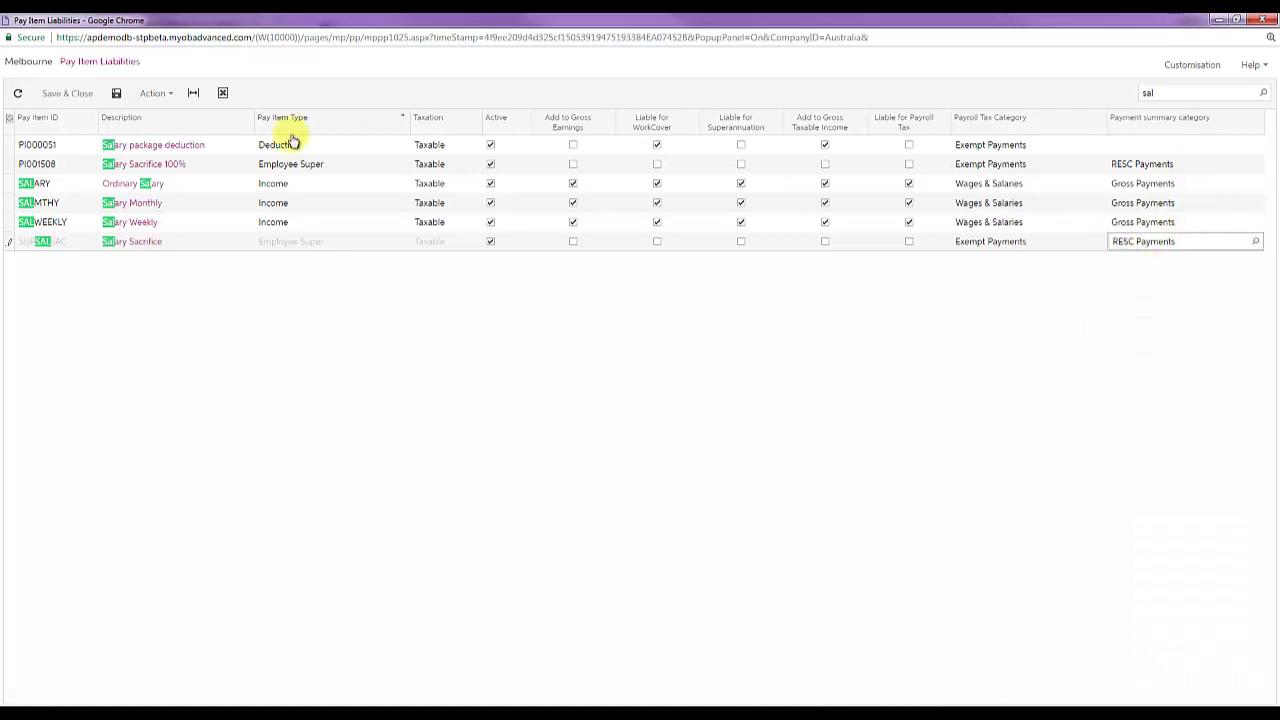
- Save and close the pay item liabilities, accept updating all standard and open pays, and rerun the STP validation
click(88, 92)
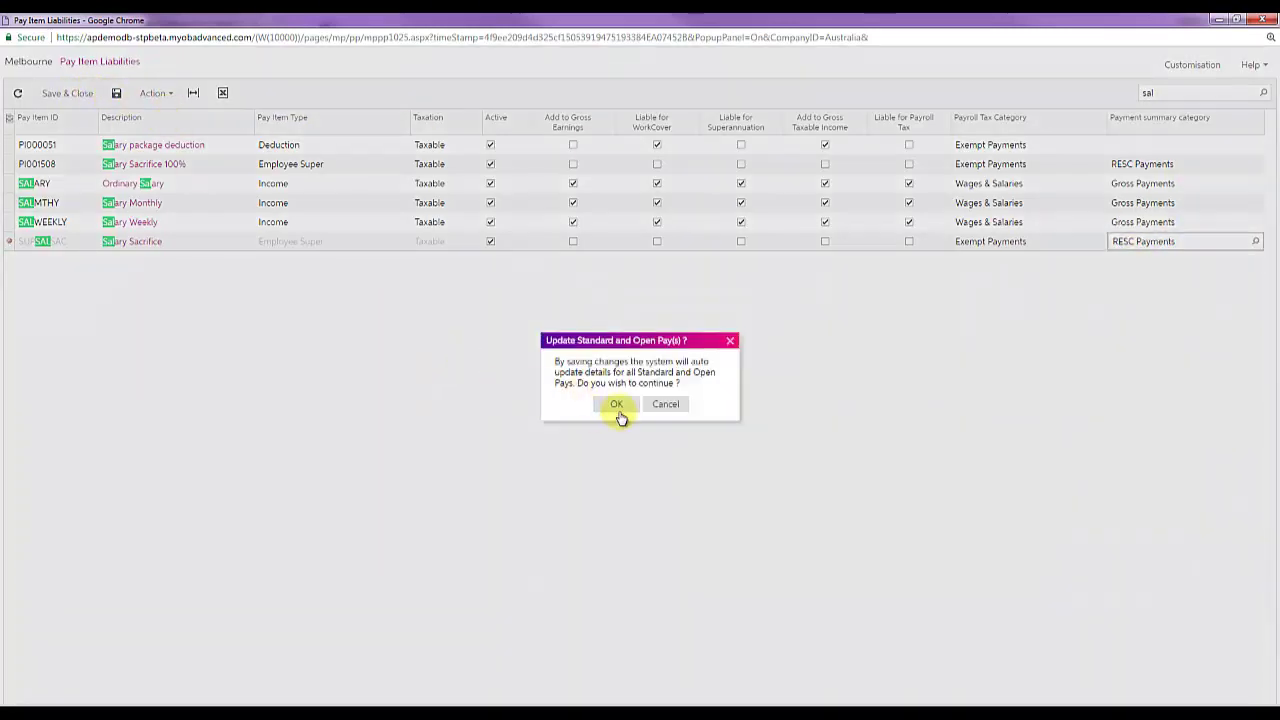
click(622, 405)
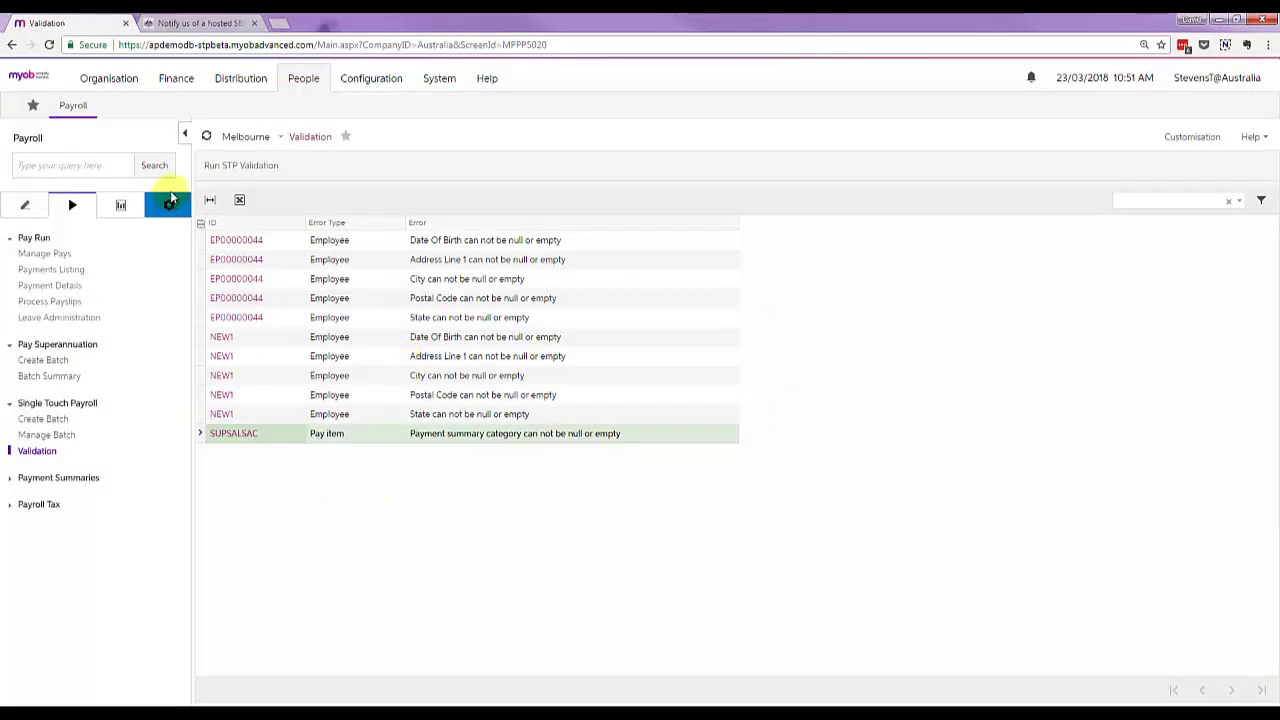
click(250, 165)
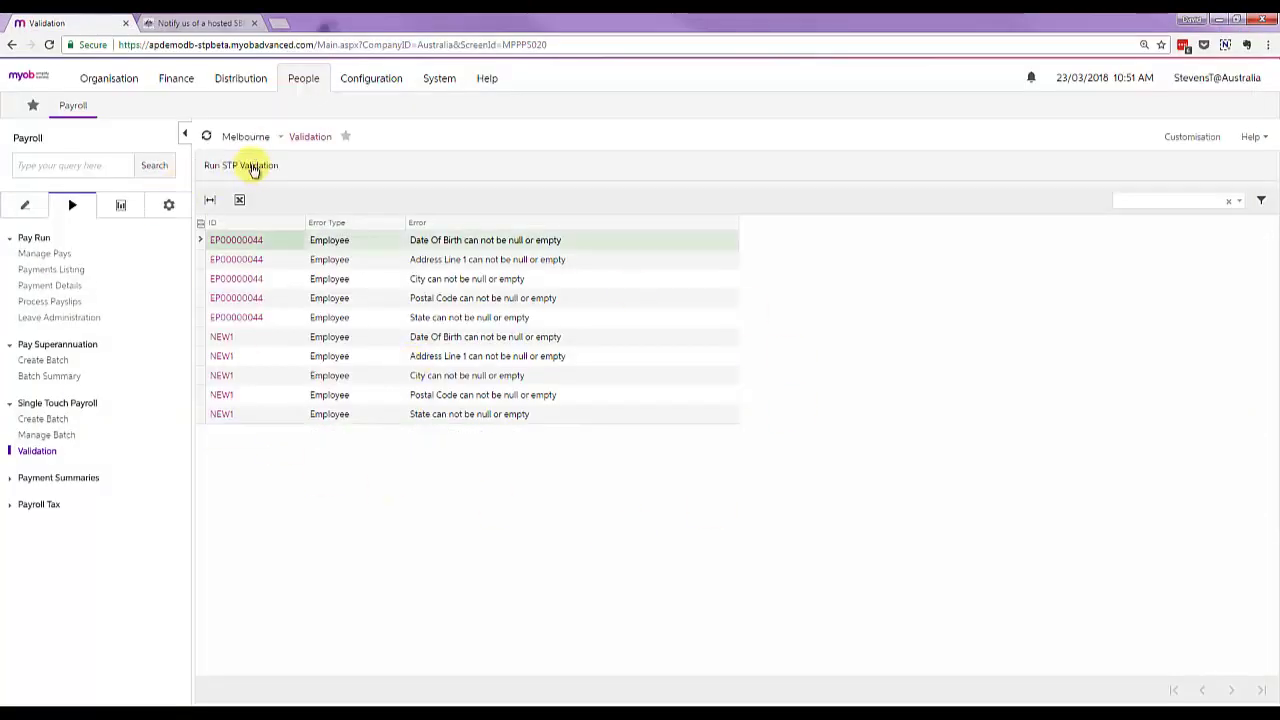
- Create a Single Touch Payroll batch for the Warehouse team pay run PAY-001568 and save the batch
click(46, 421)
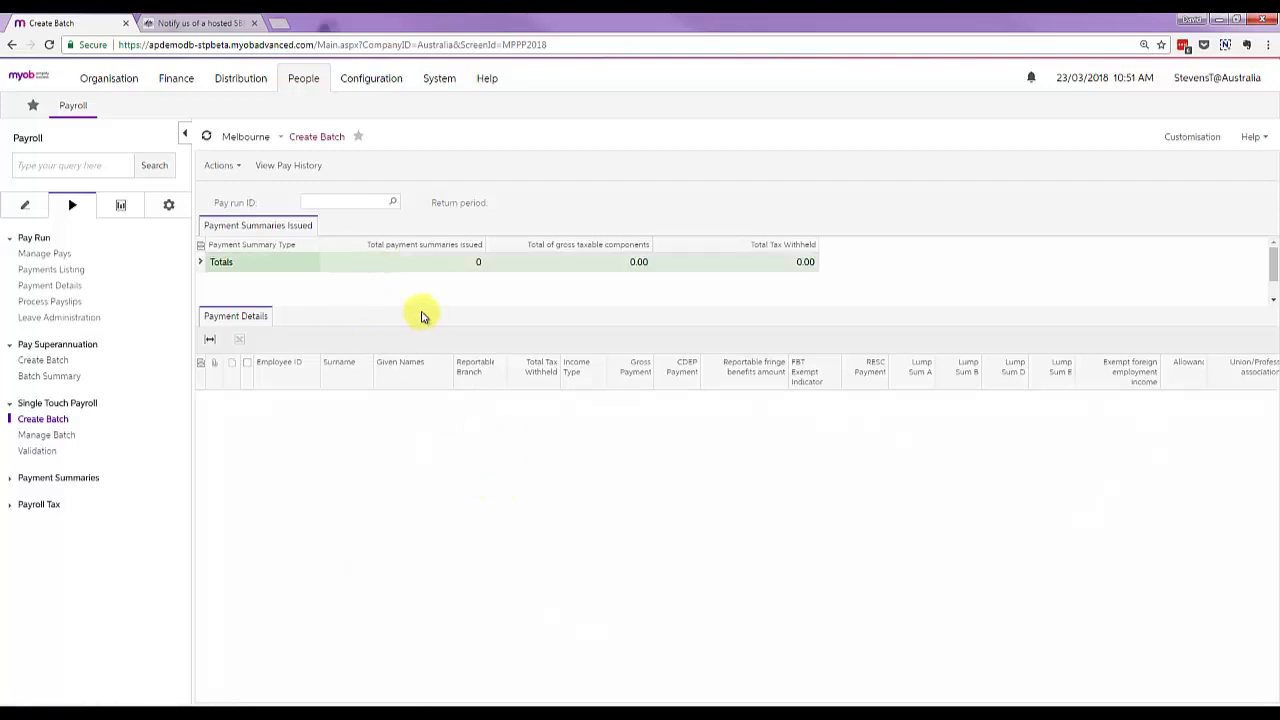
click(393, 203)
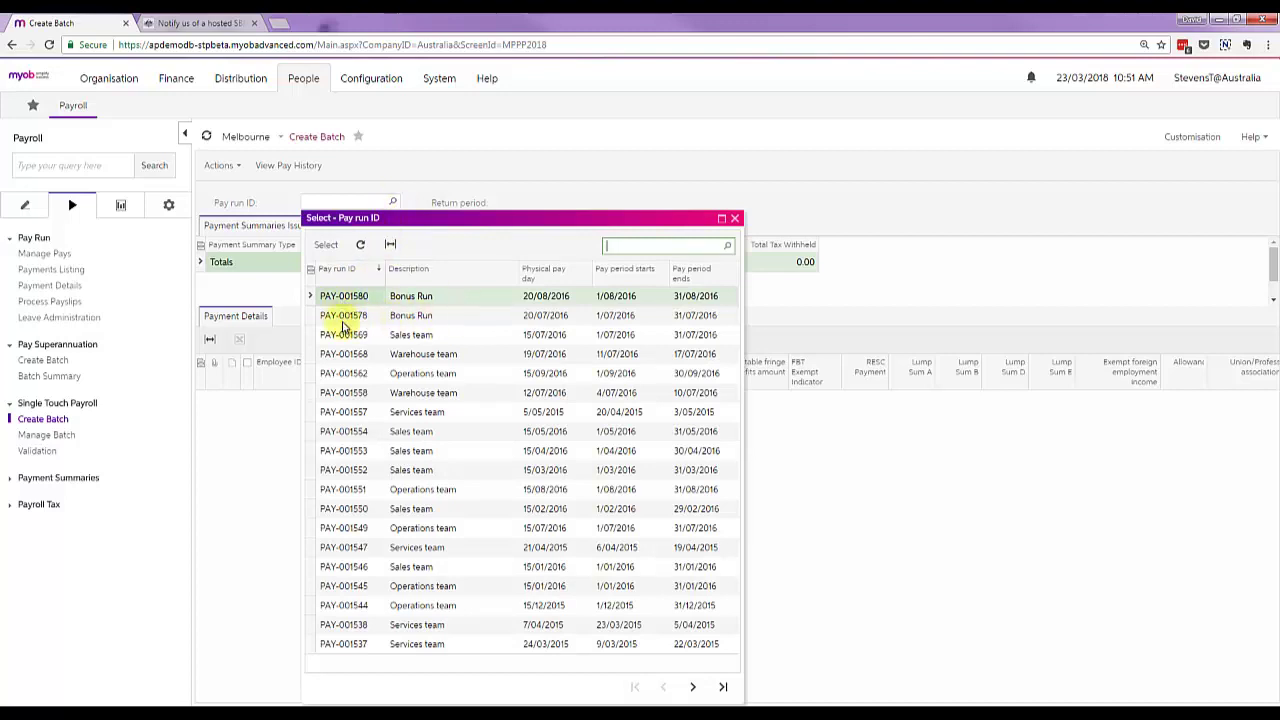
double_click(343, 354)
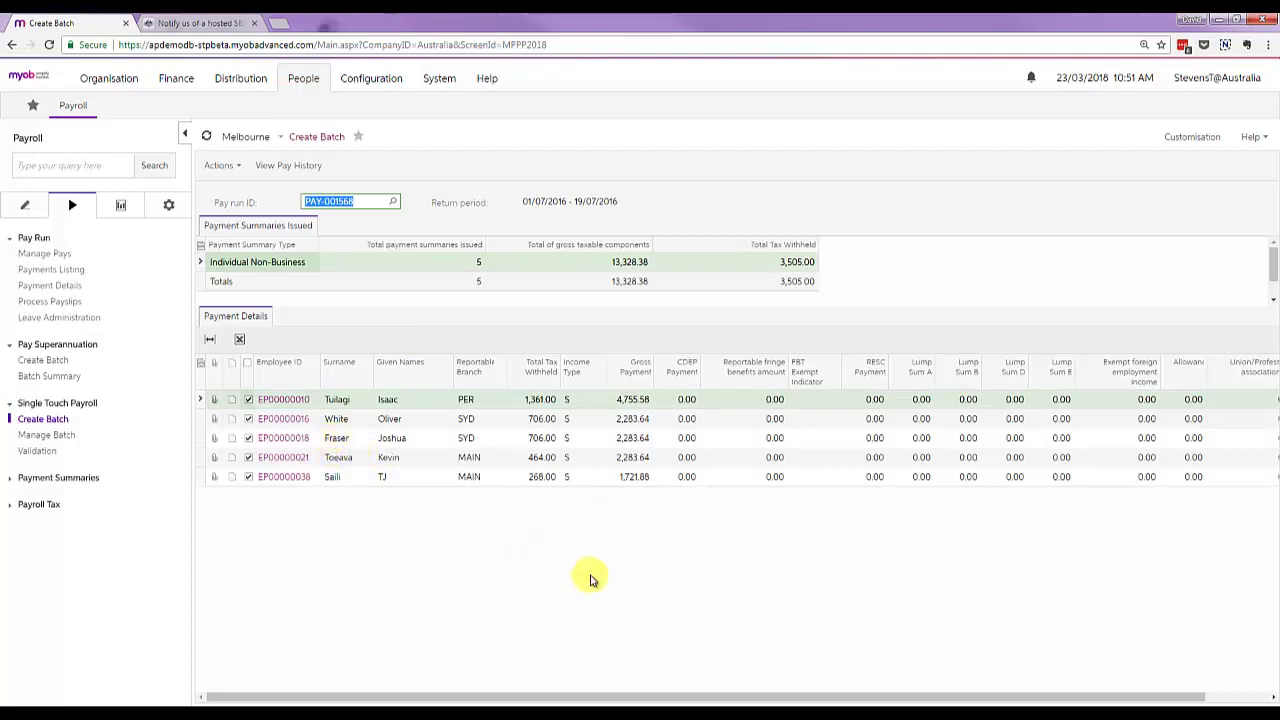
click(222, 165)
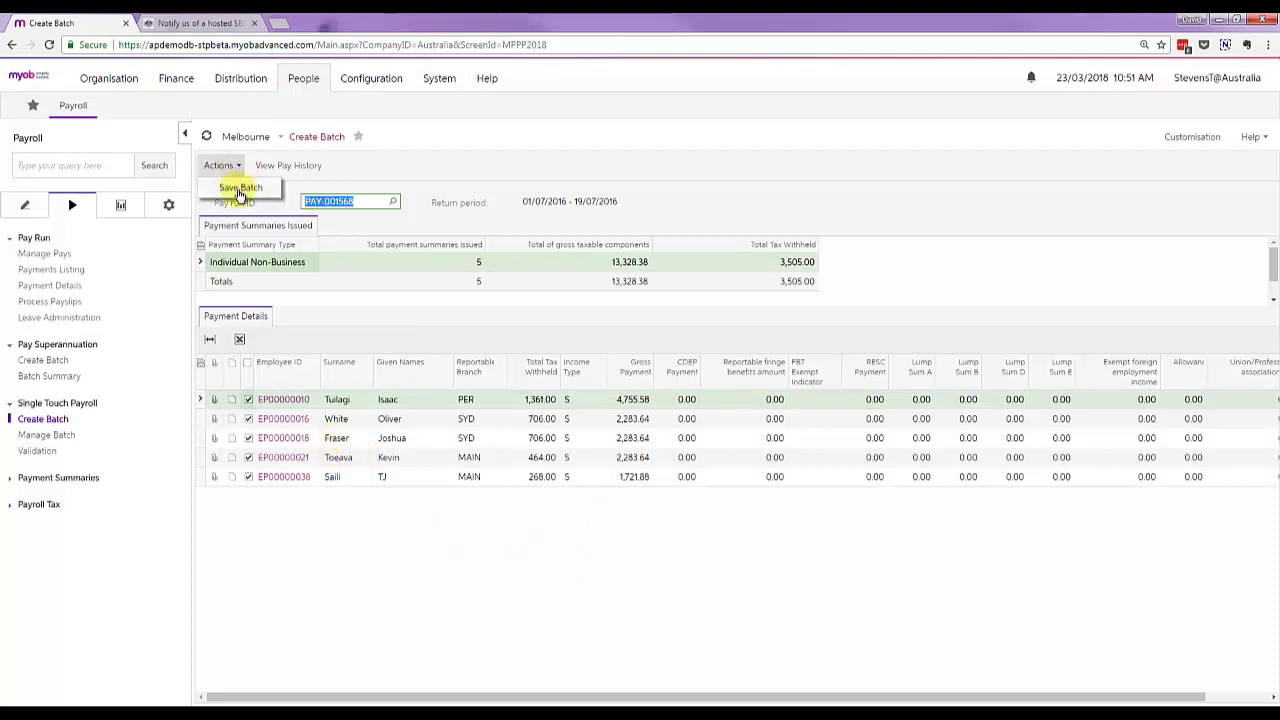
click(240, 189)
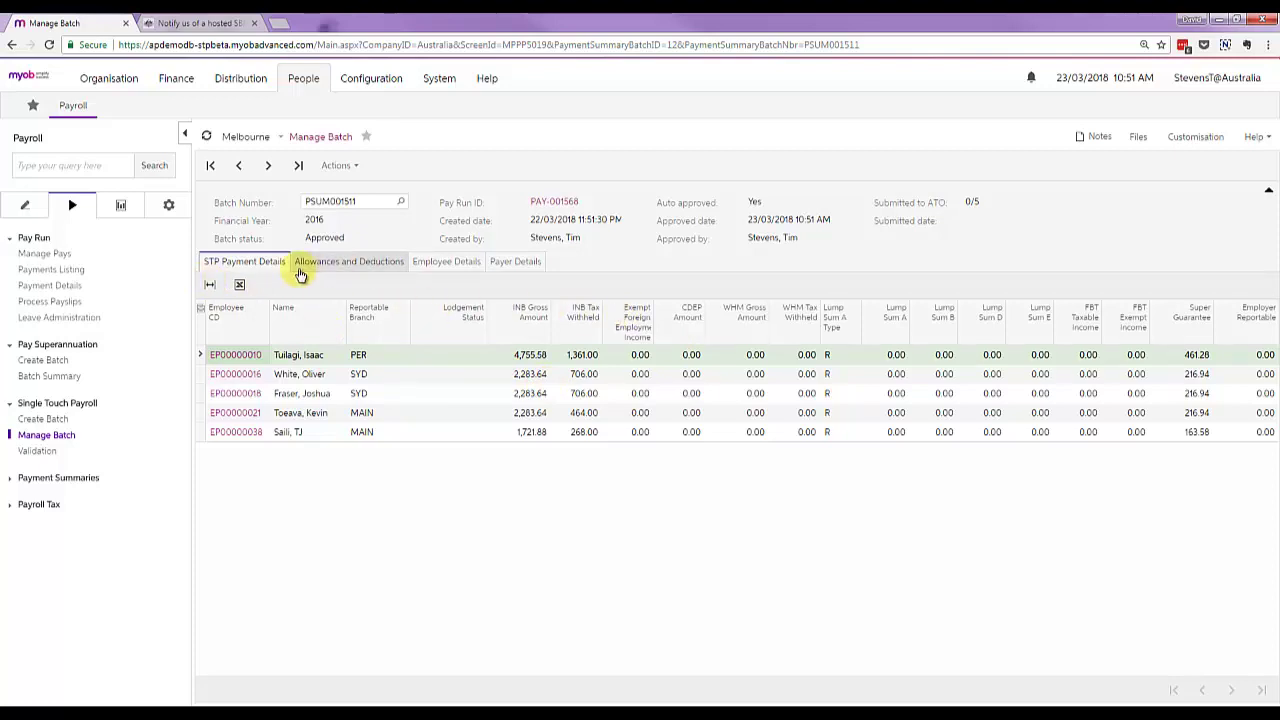
- Review the batch's allowances and deductions, employee details with columns fitted to the width, payer details, and available batch actions
click(331, 264)
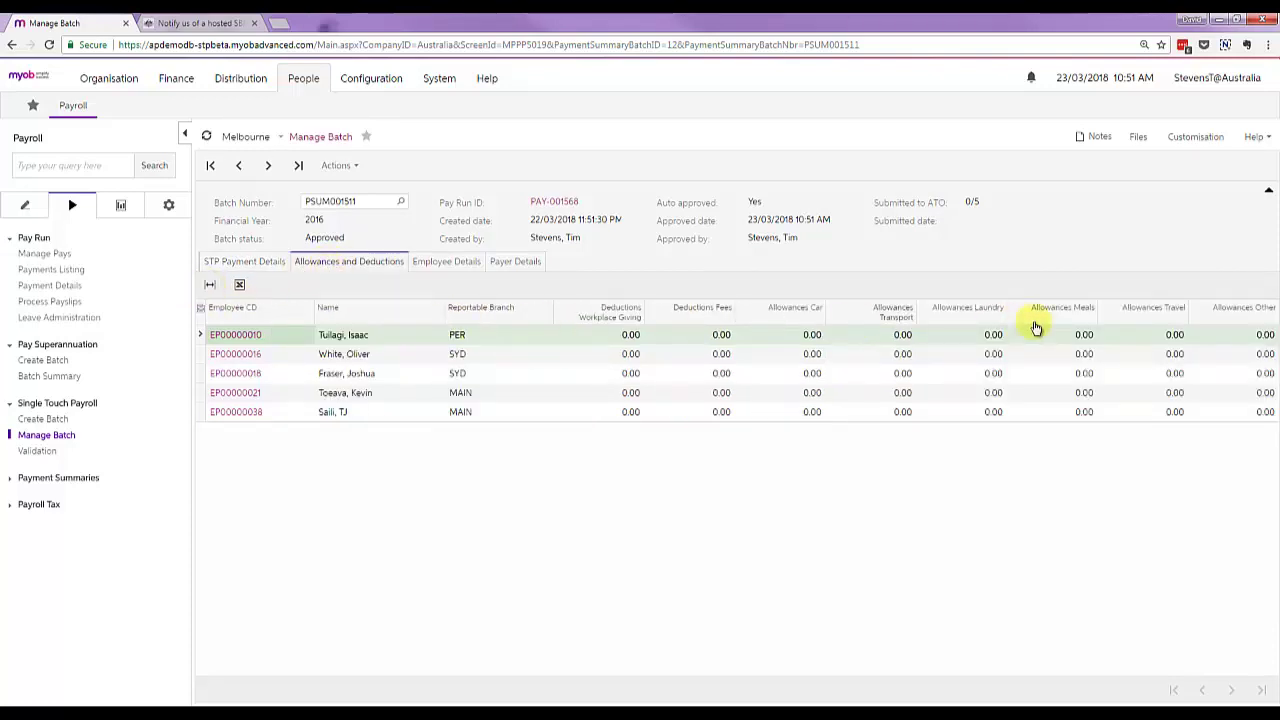
click(458, 264)
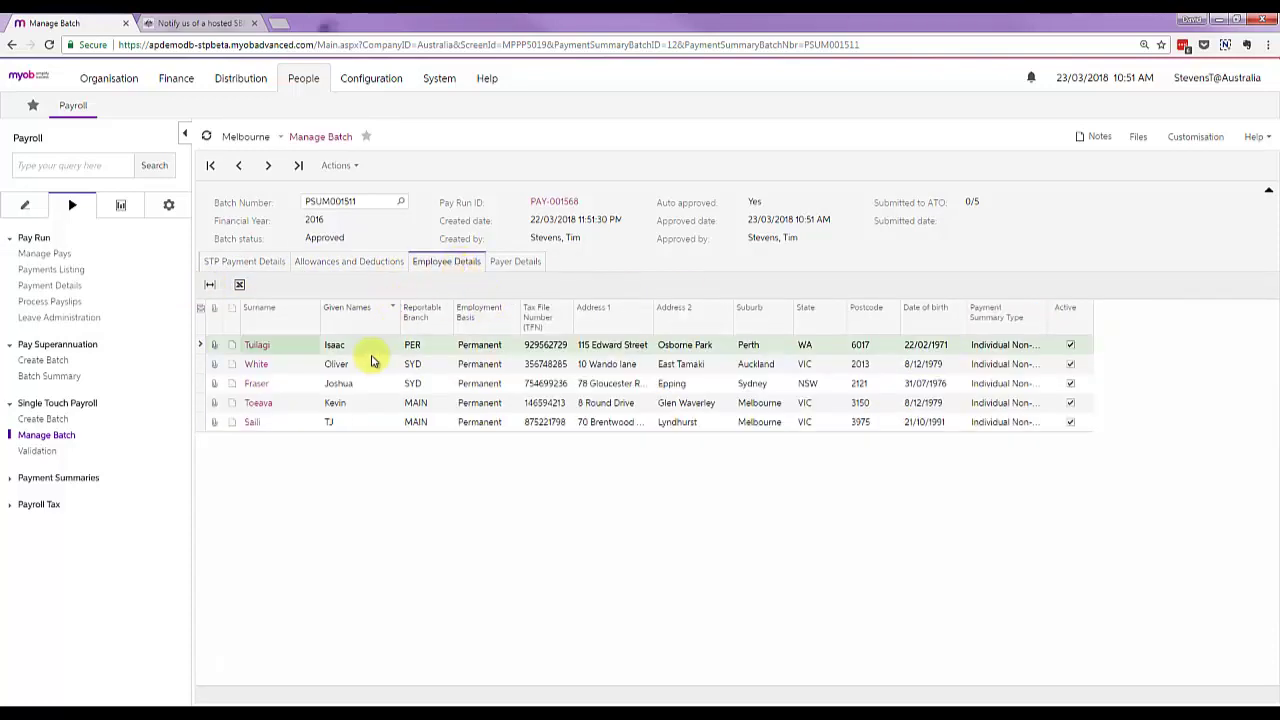
click(211, 286)
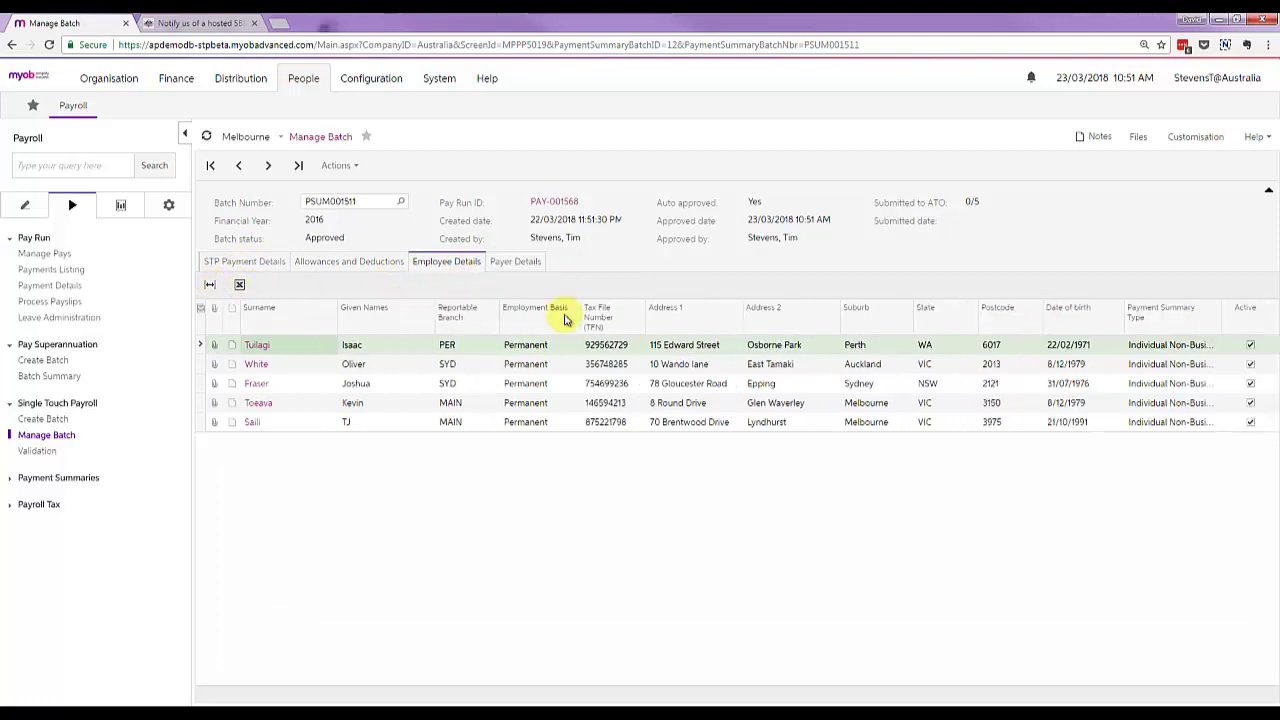
click(515, 264)
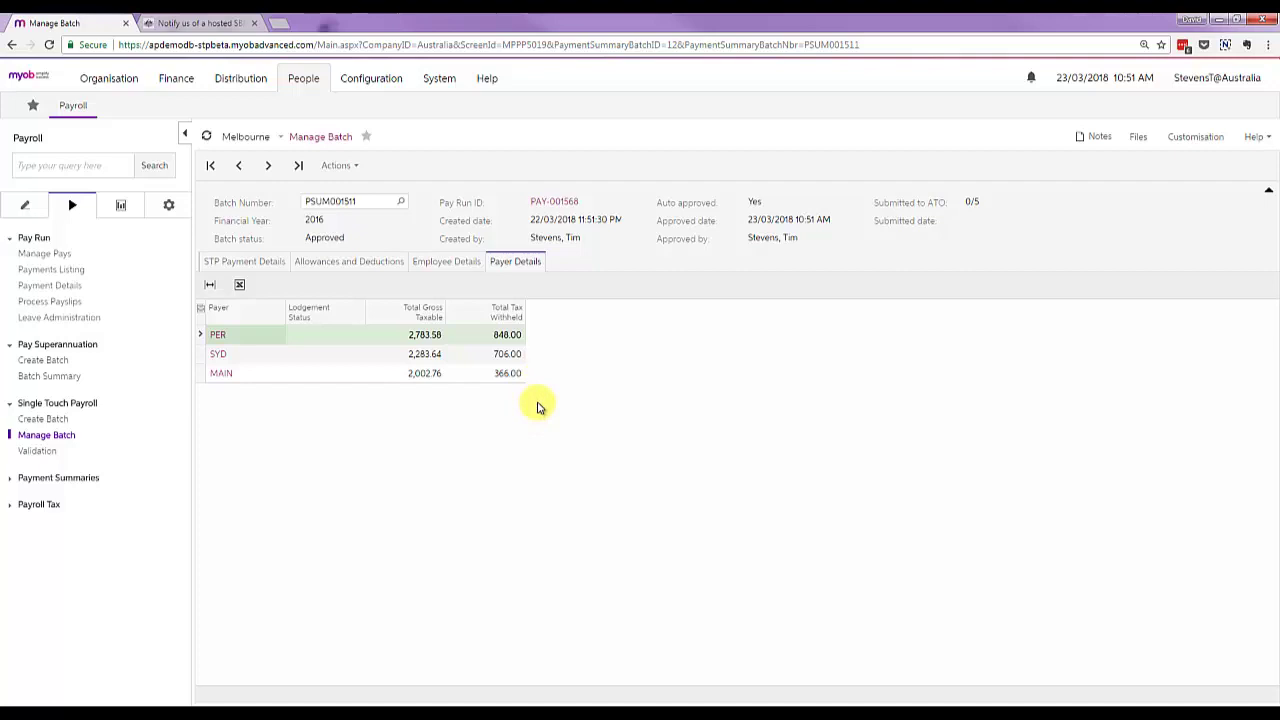
click(357, 167)
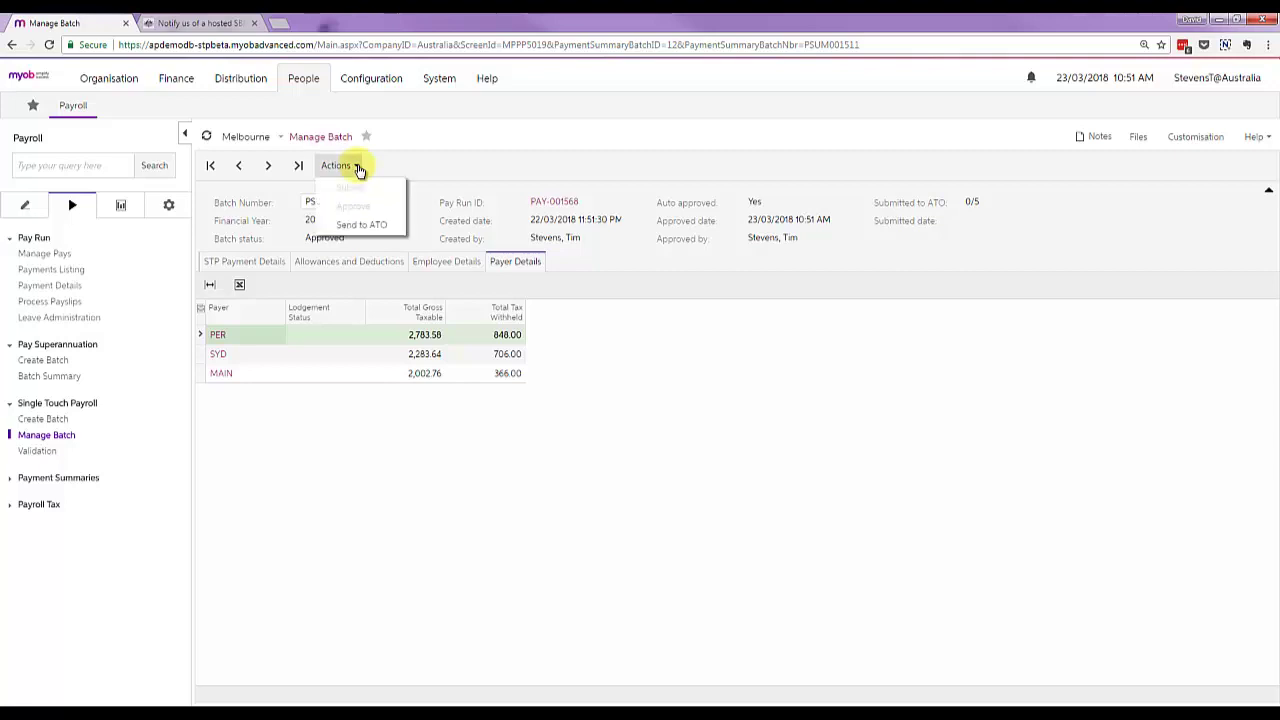
click(450, 169)
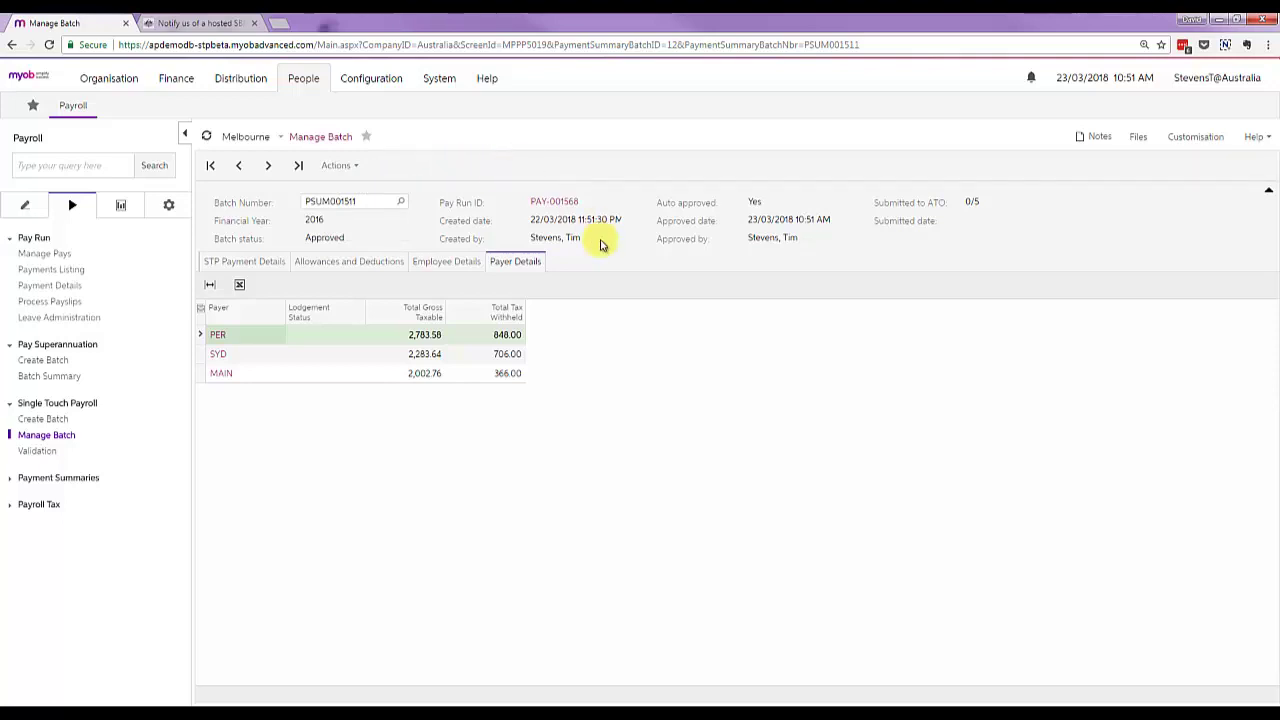